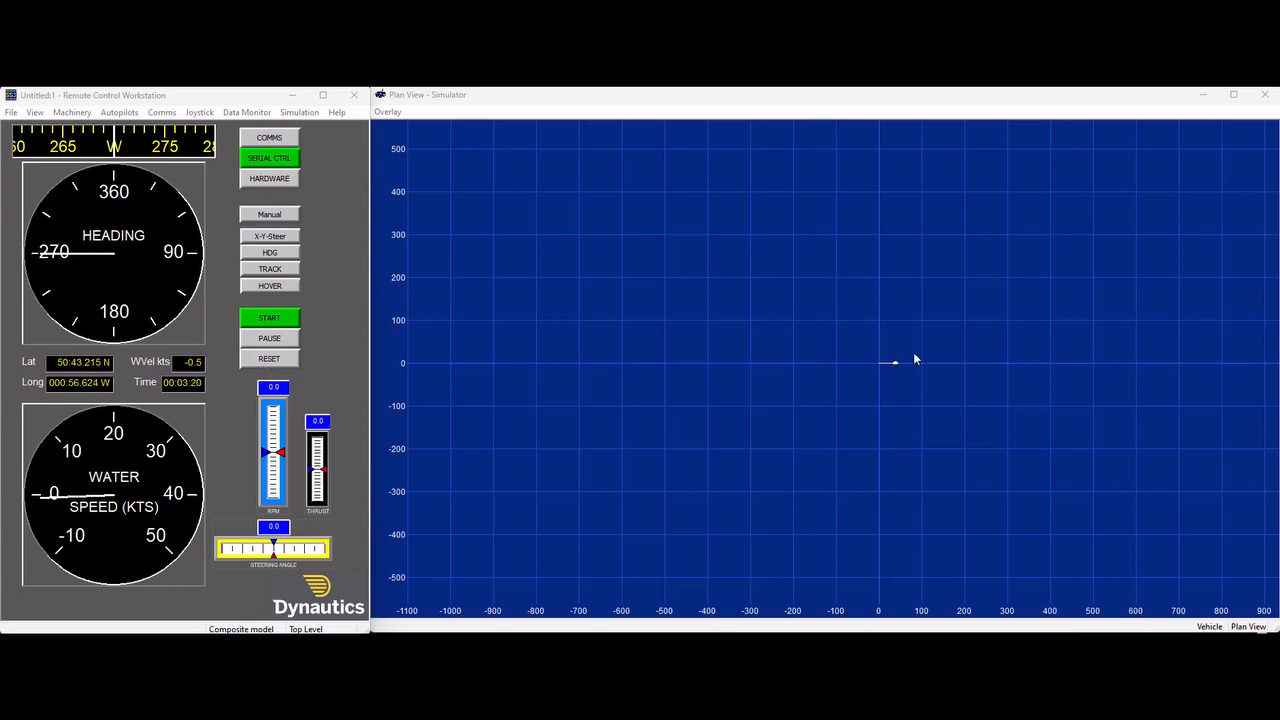
Review the machinery and actuator sockets for rudder angle and engine RPM, and close the list
scroll(978, 427, "down", 1)
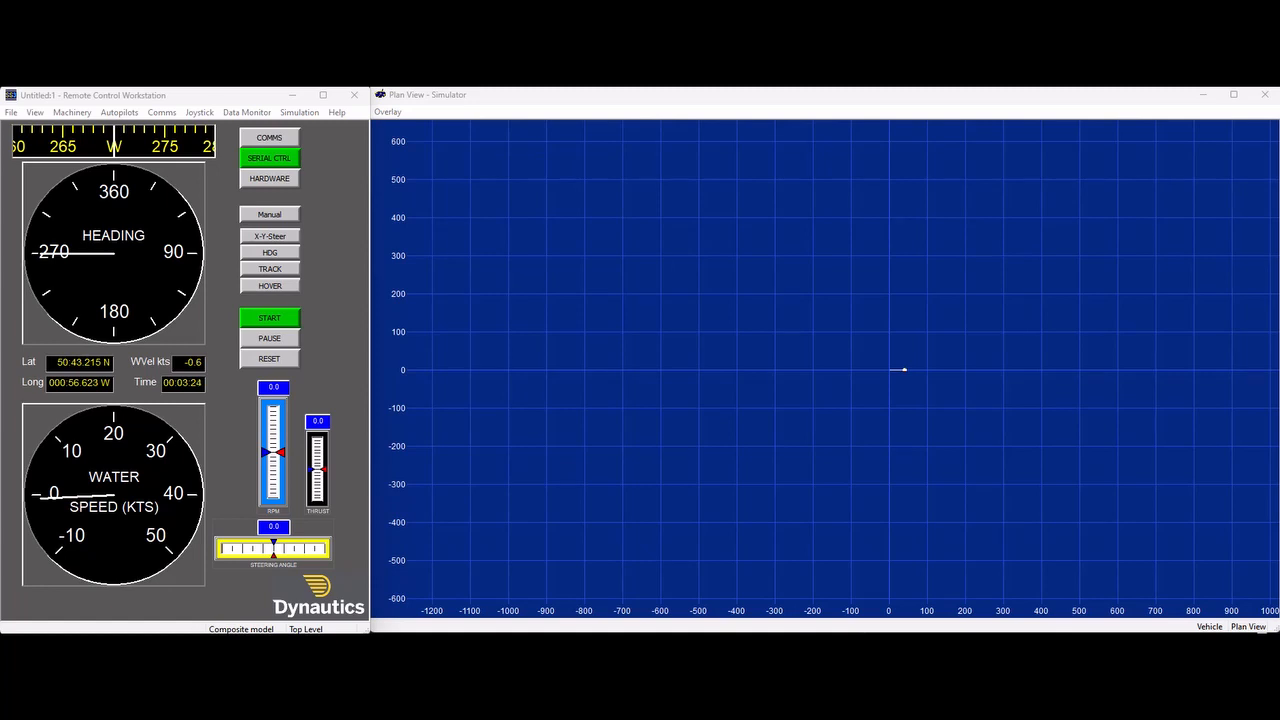
scroll(889, 376, "up", 2)
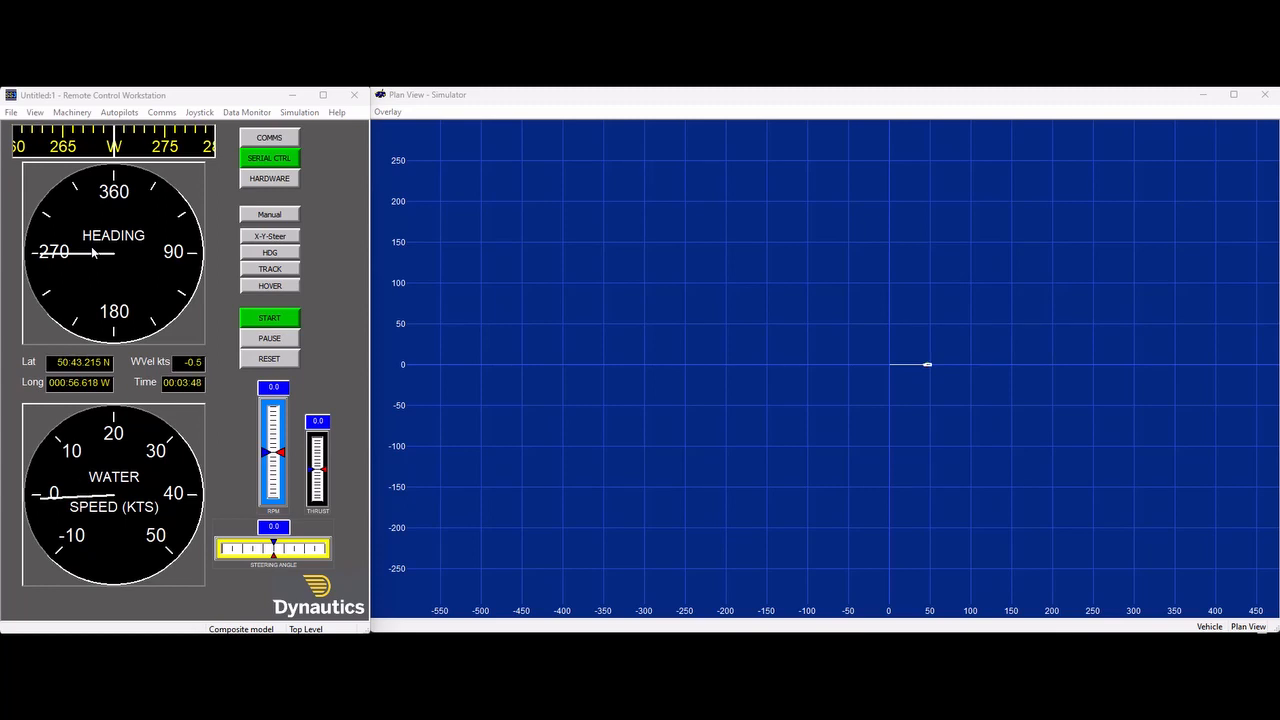
left_click(92, 114)
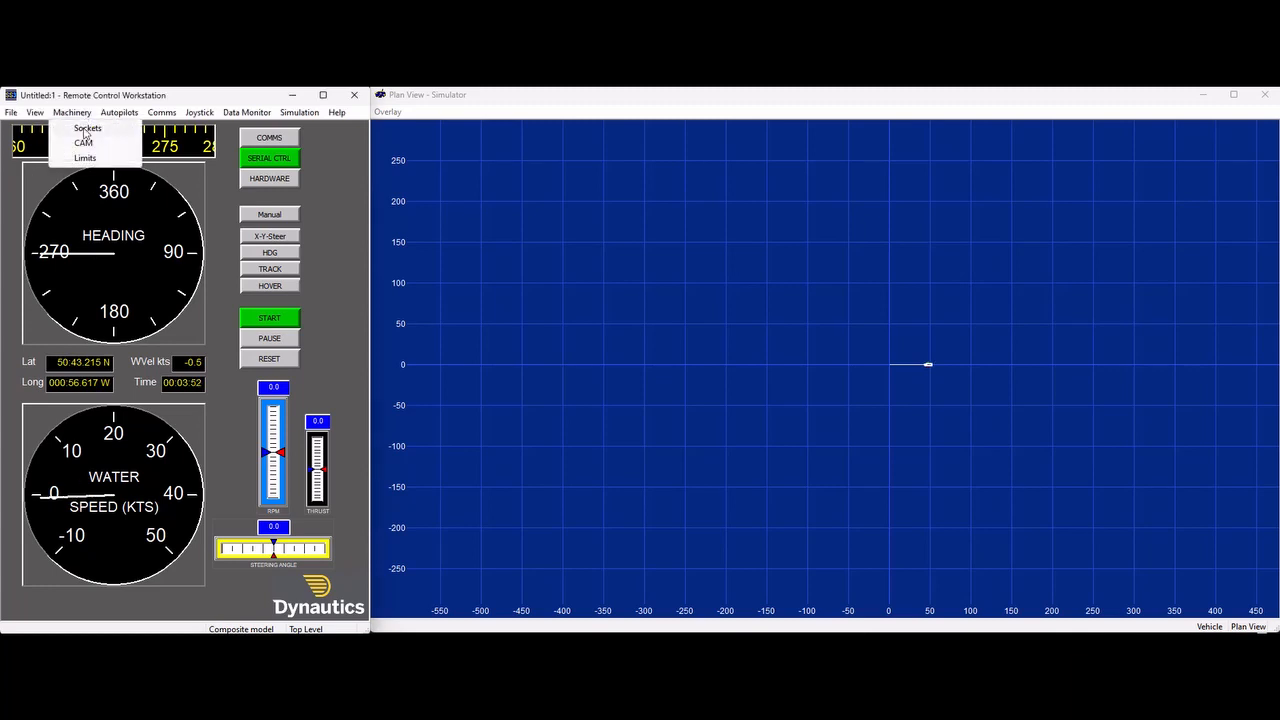
left_click(85, 130)
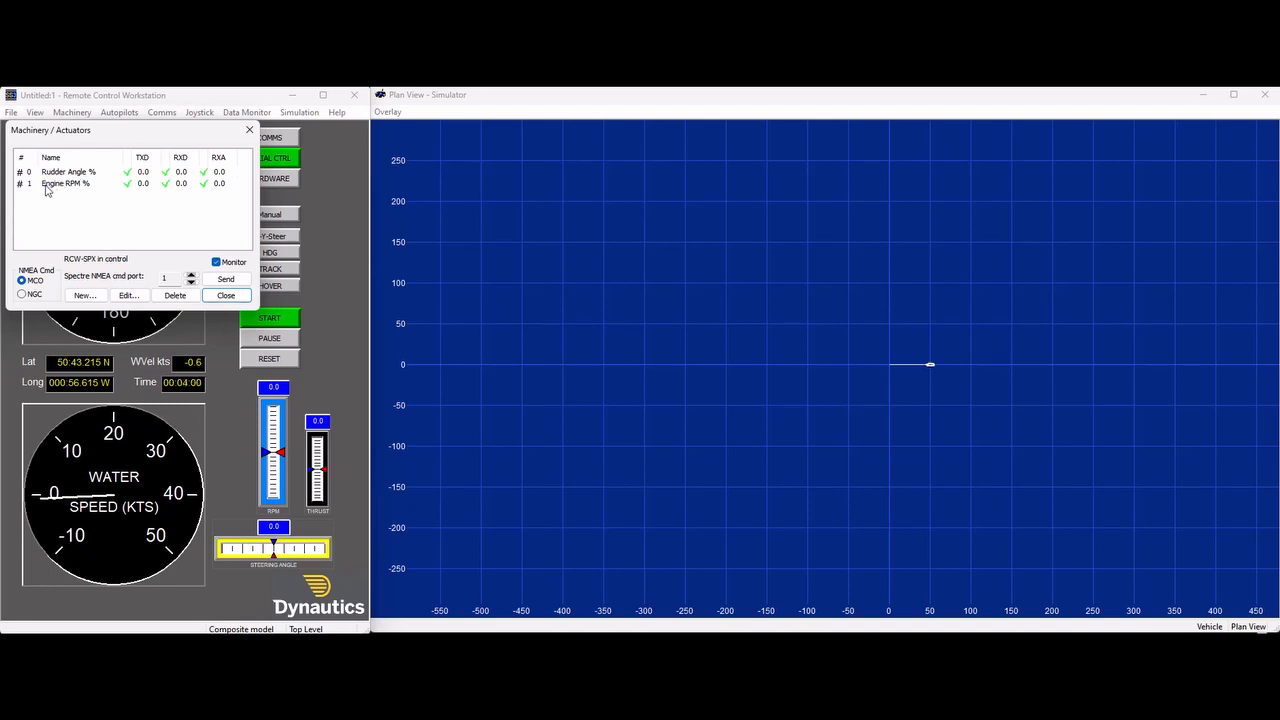
left_click(226, 296)
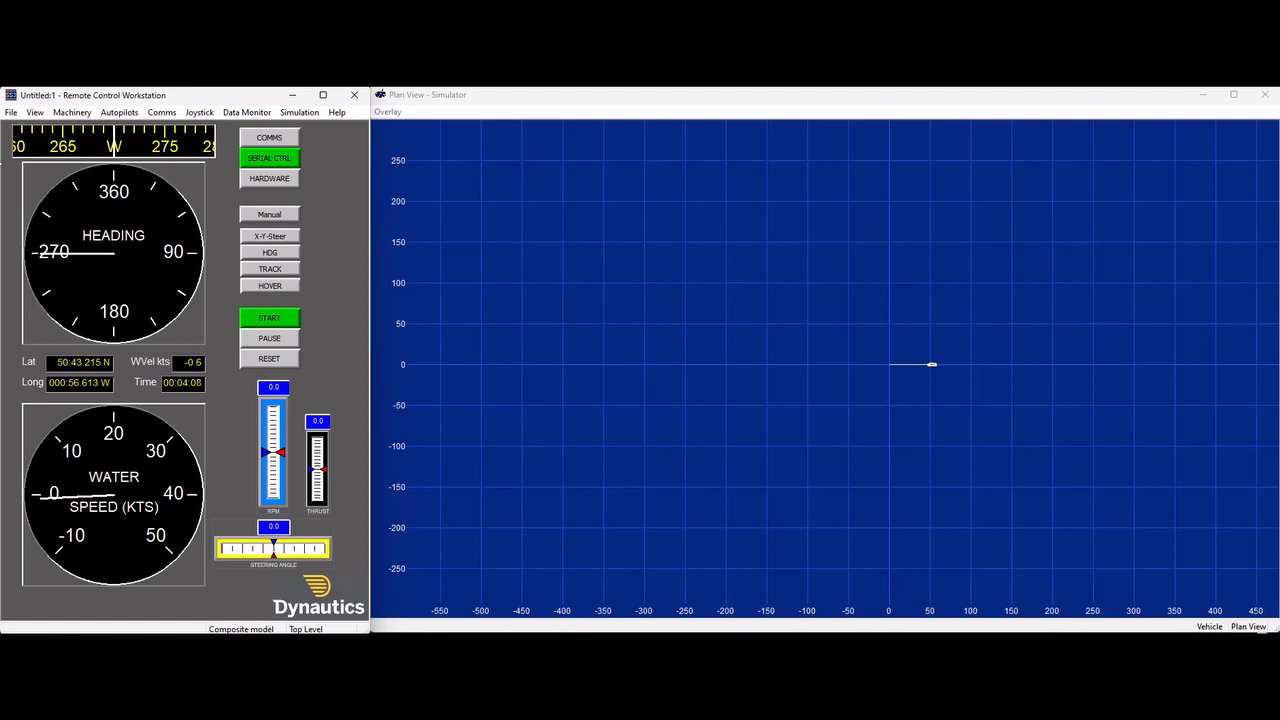
Open the composite model configuration and examine the hull component's dimensions, displacement and centre of gravity position
left_click(299, 112)
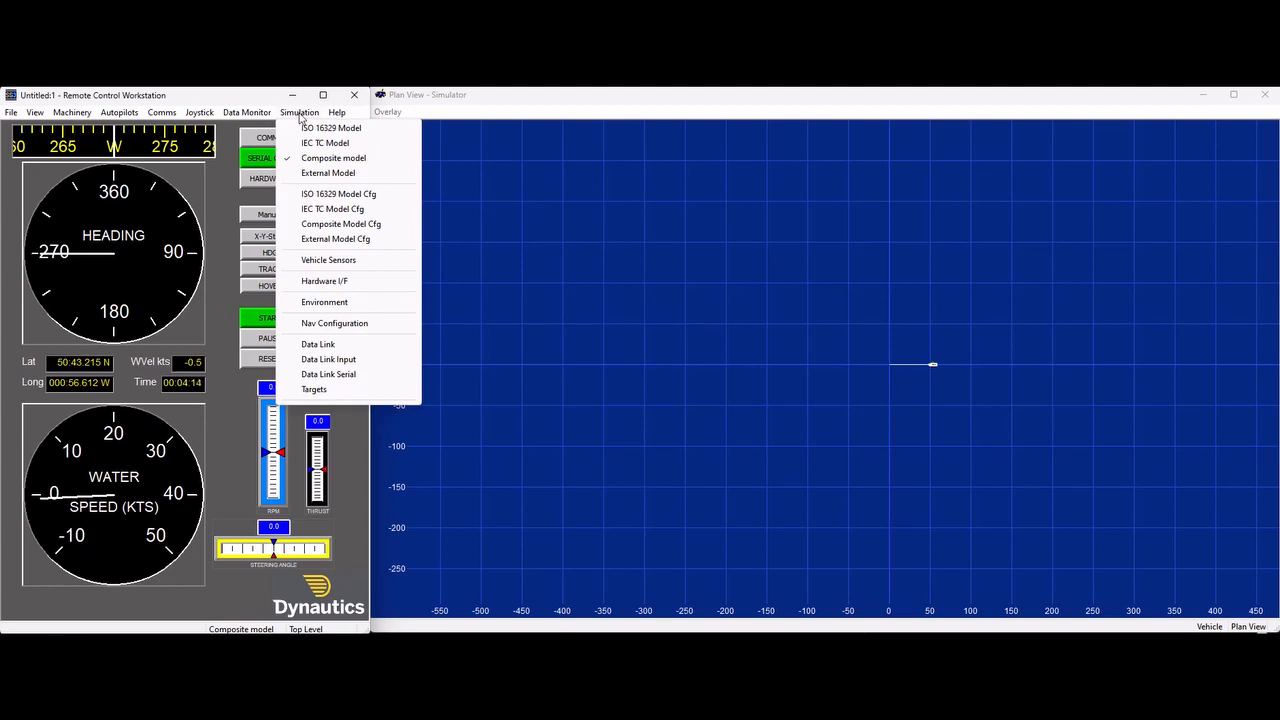
left_click(357, 226)
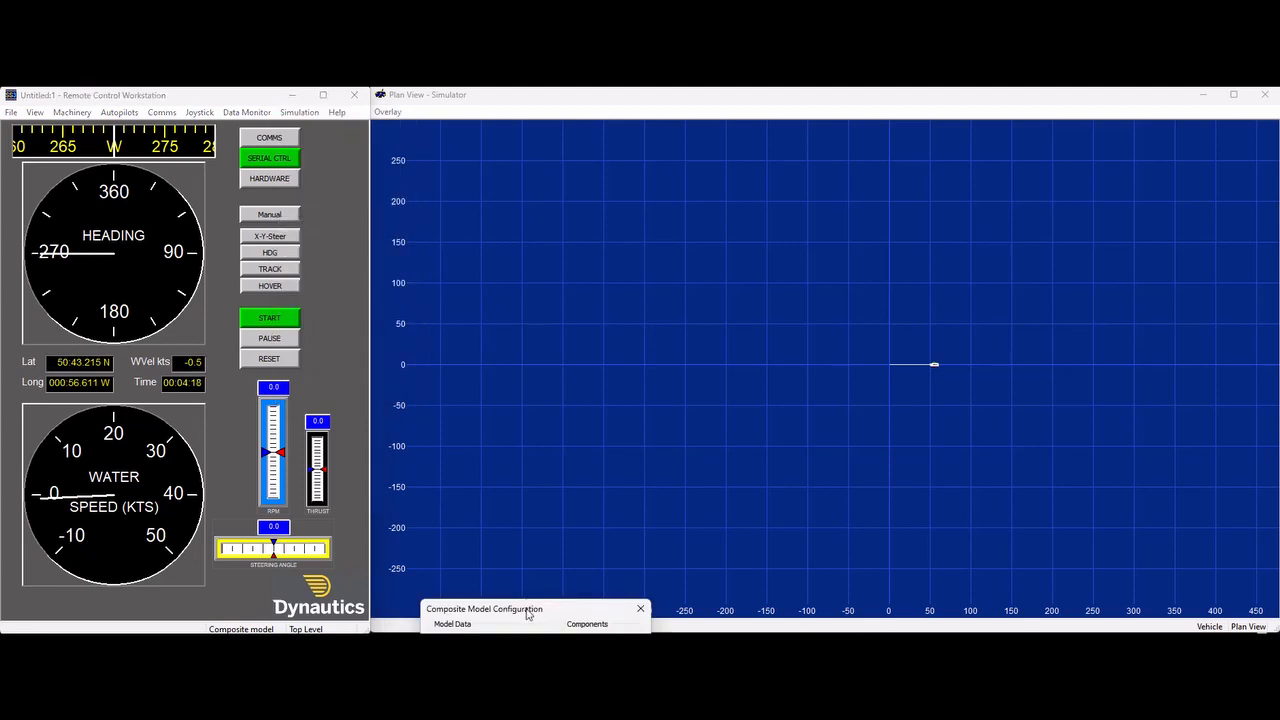
left_click_drag(527, 610, 533, 213)
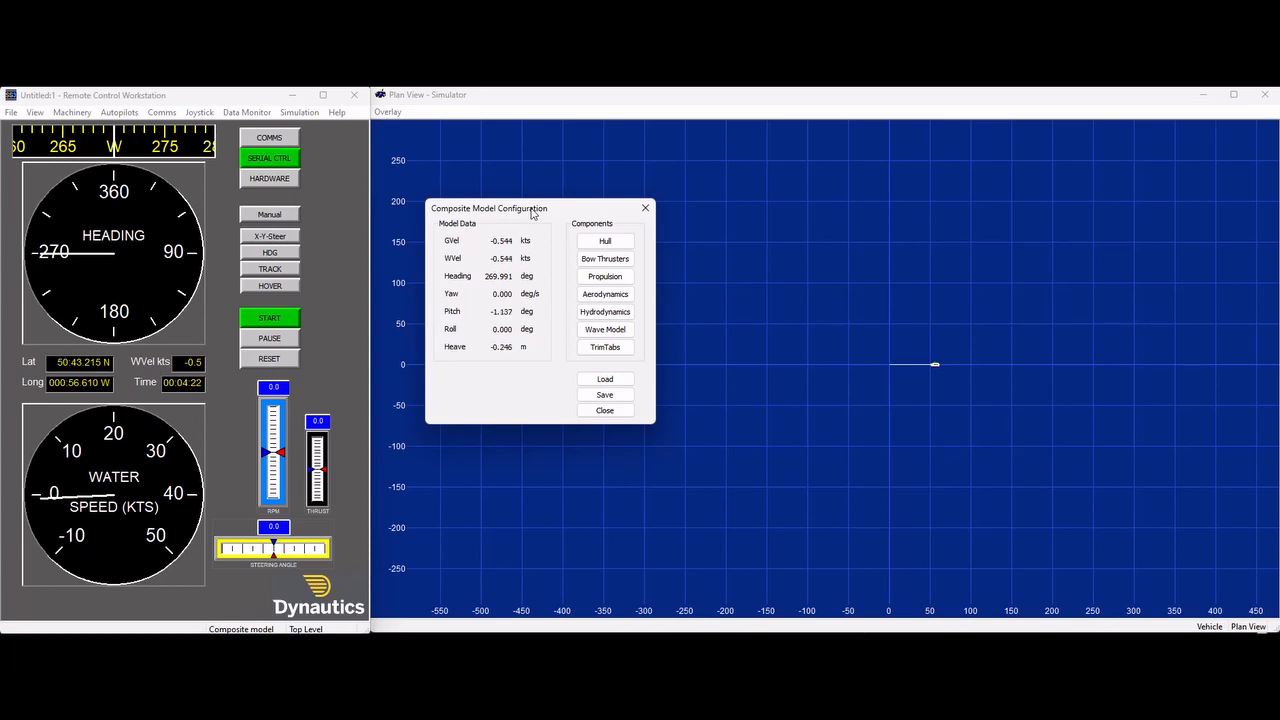
left_click(624, 246)
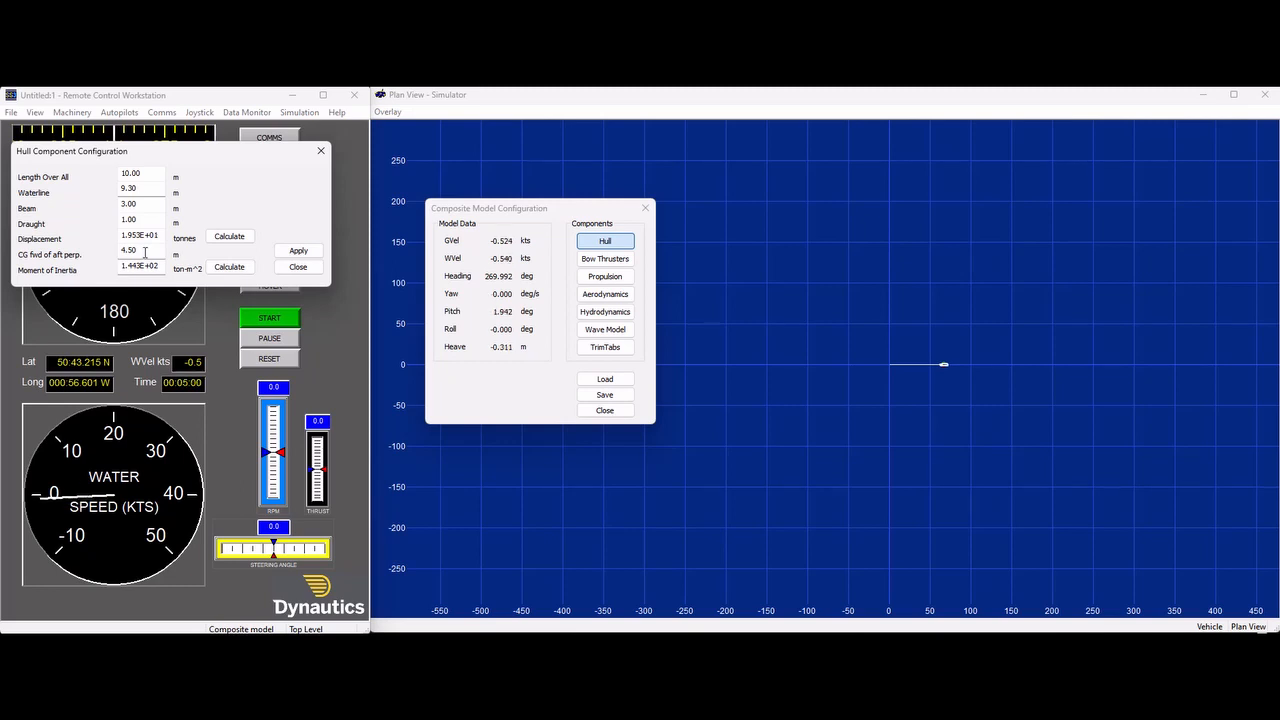
left_click(139, 252)
Review the propulsion component's fit options, keeping Single Swivelling thruster, and examine its RPM and angle socket assignments
left_click(588, 281)
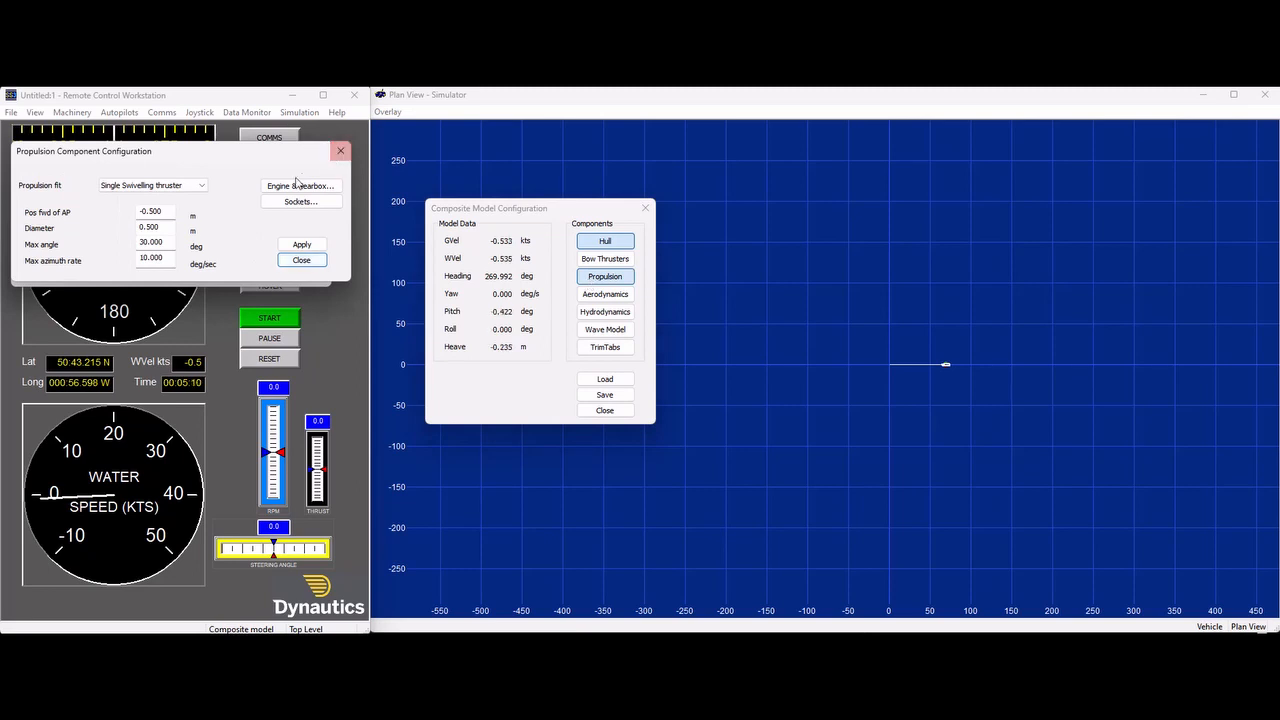
left_click(204, 188)
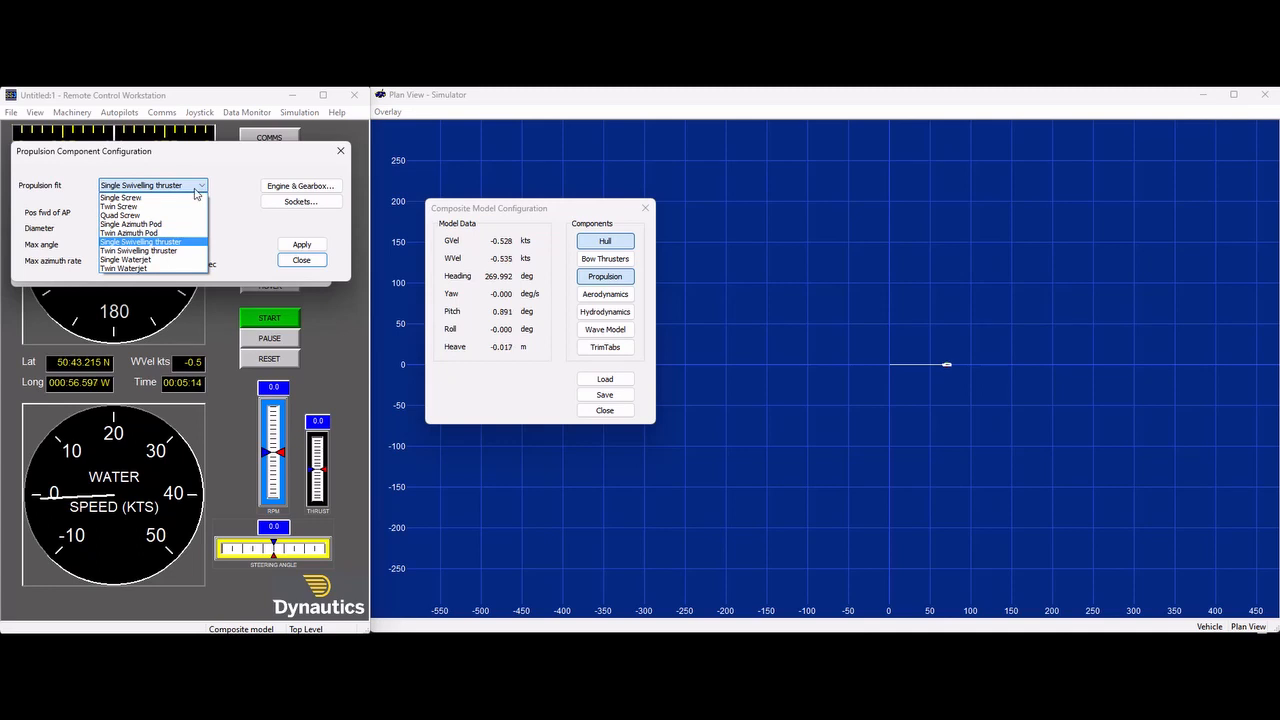
left_click(190, 244)
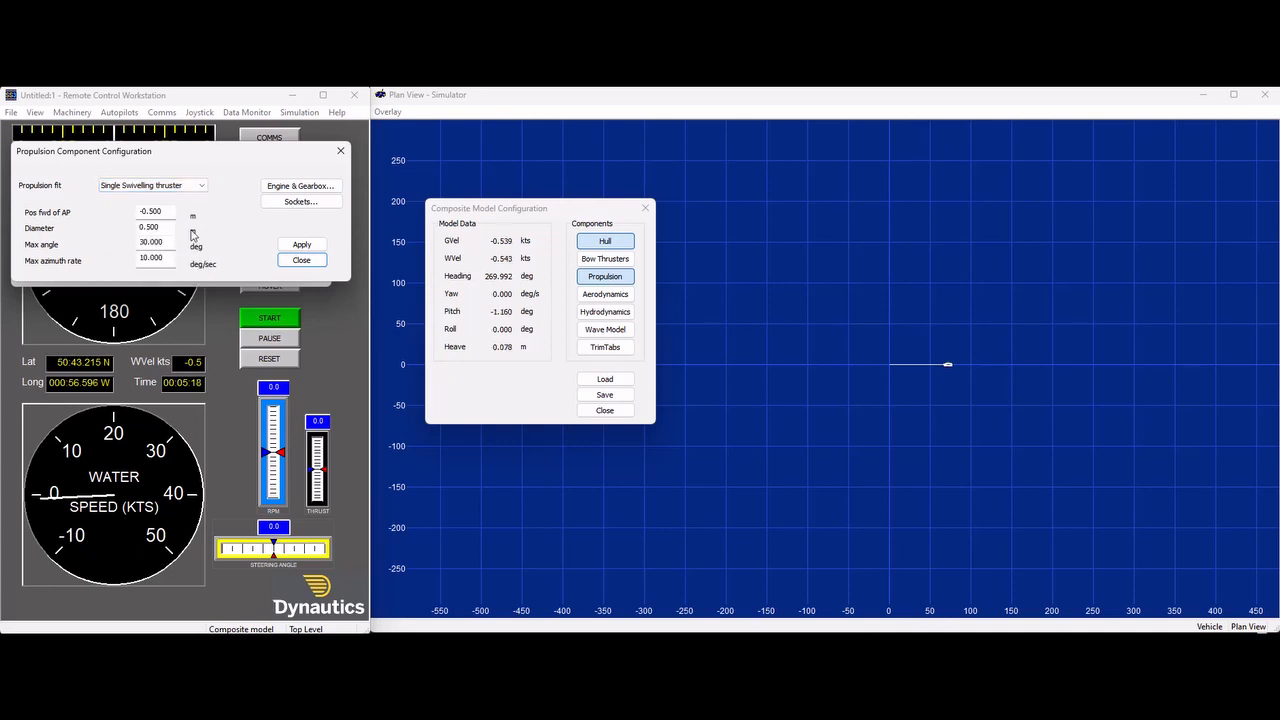
left_click(292, 203)
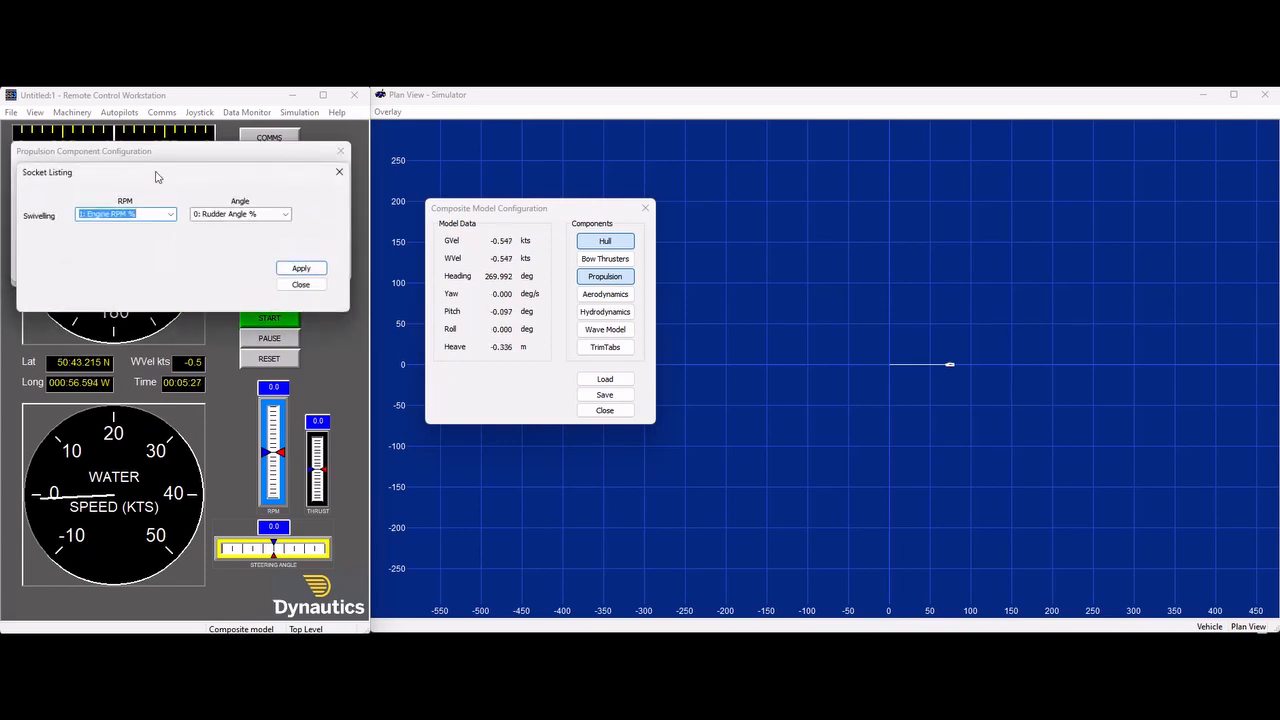
left_click_drag(137, 174, 192, 313)
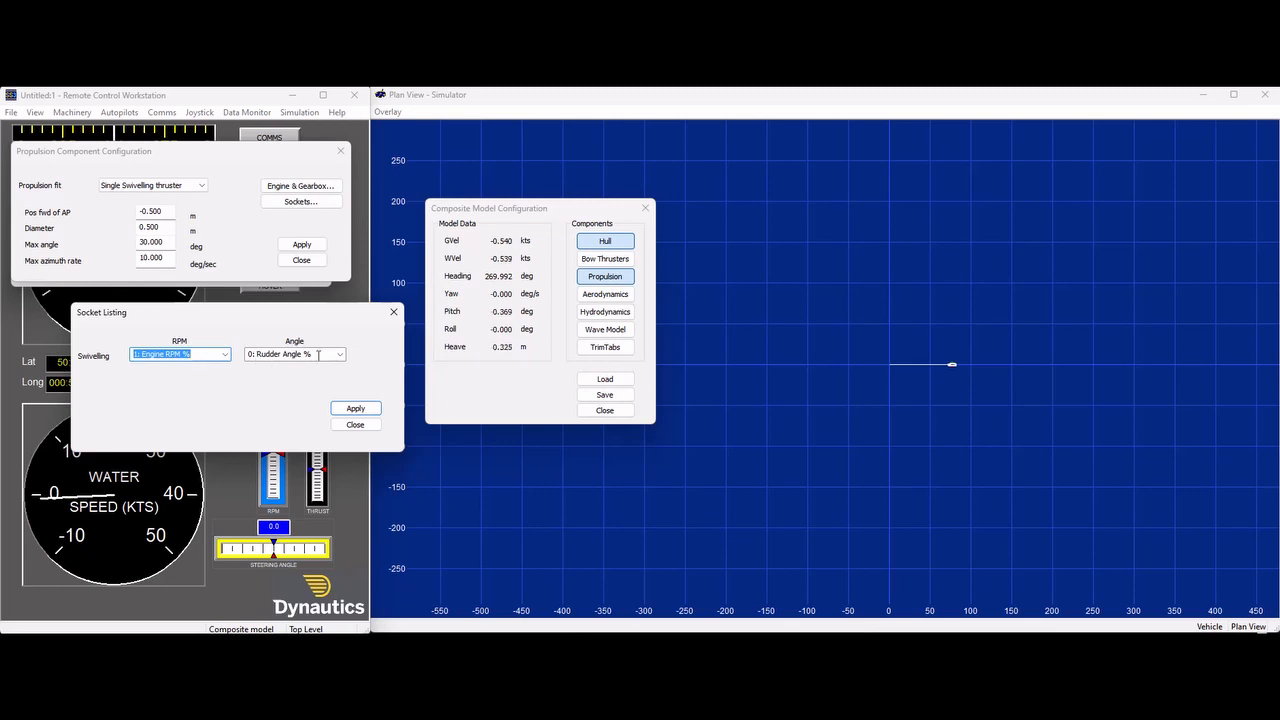
left_click(355, 424)
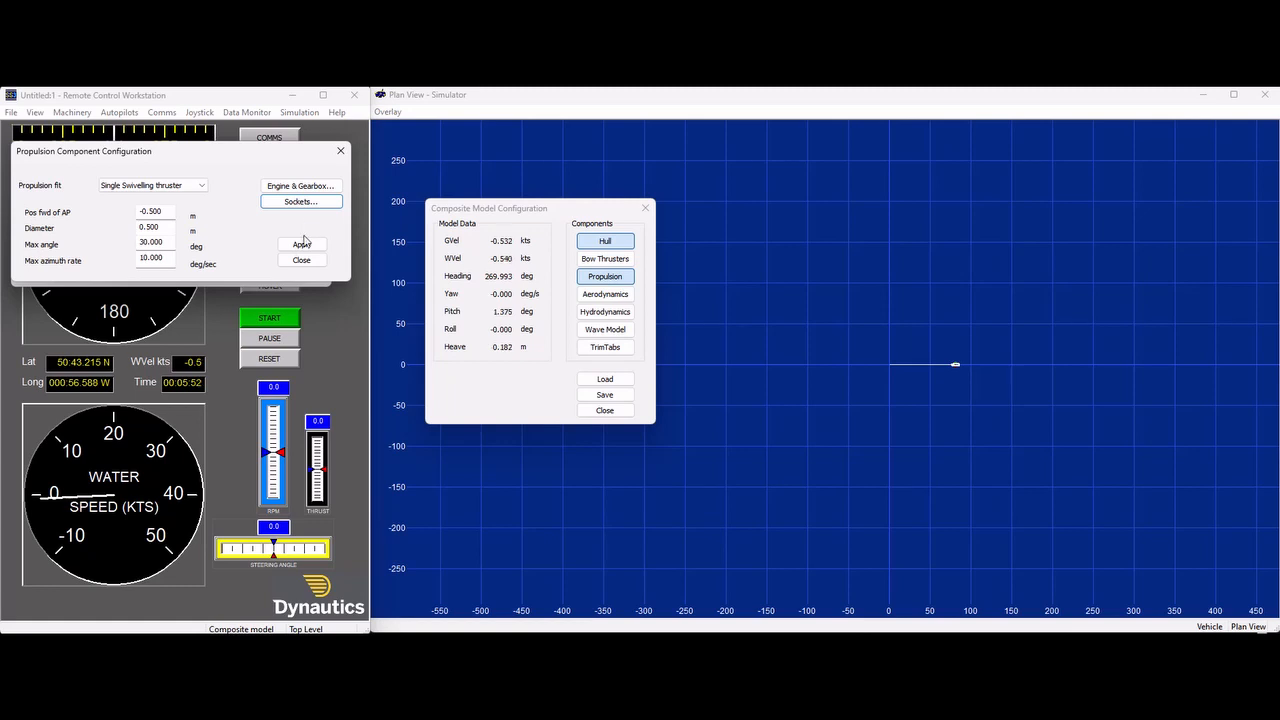
Examine the hydrodynamic, aerodynamic and wave model component settings of the composite model
left_click(617, 320)
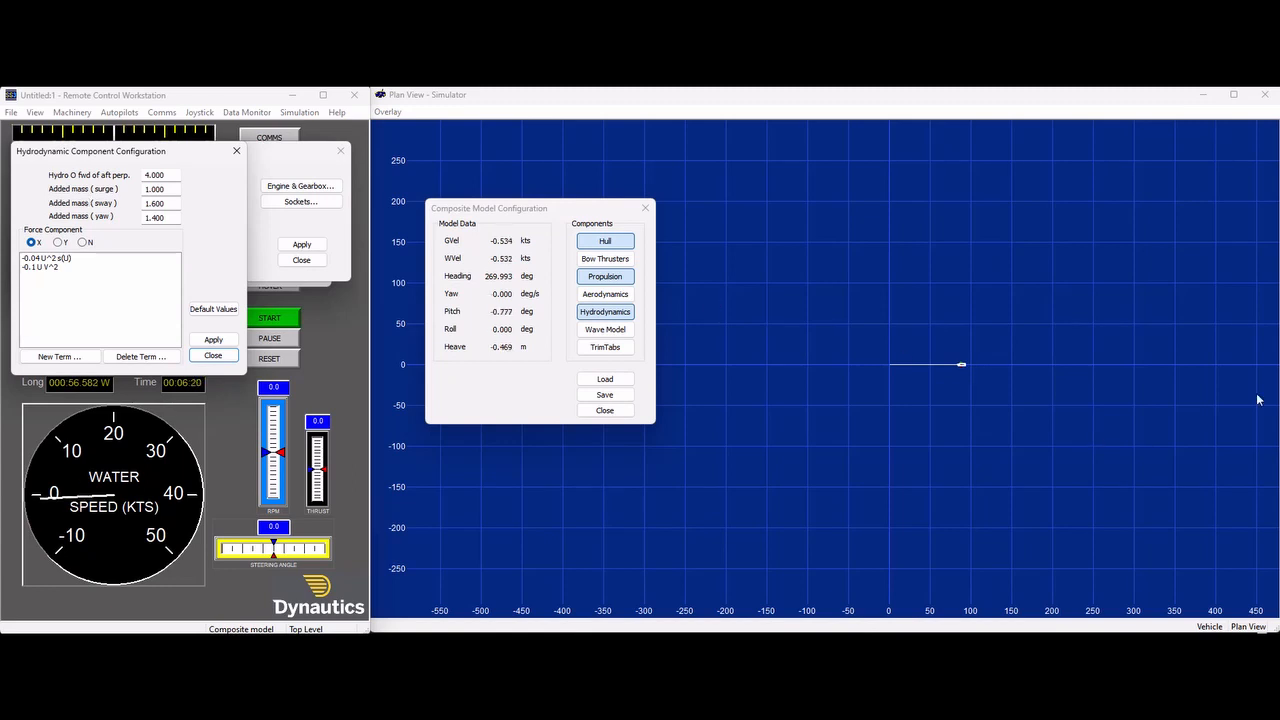
left_click(620, 310)
left_click(622, 297)
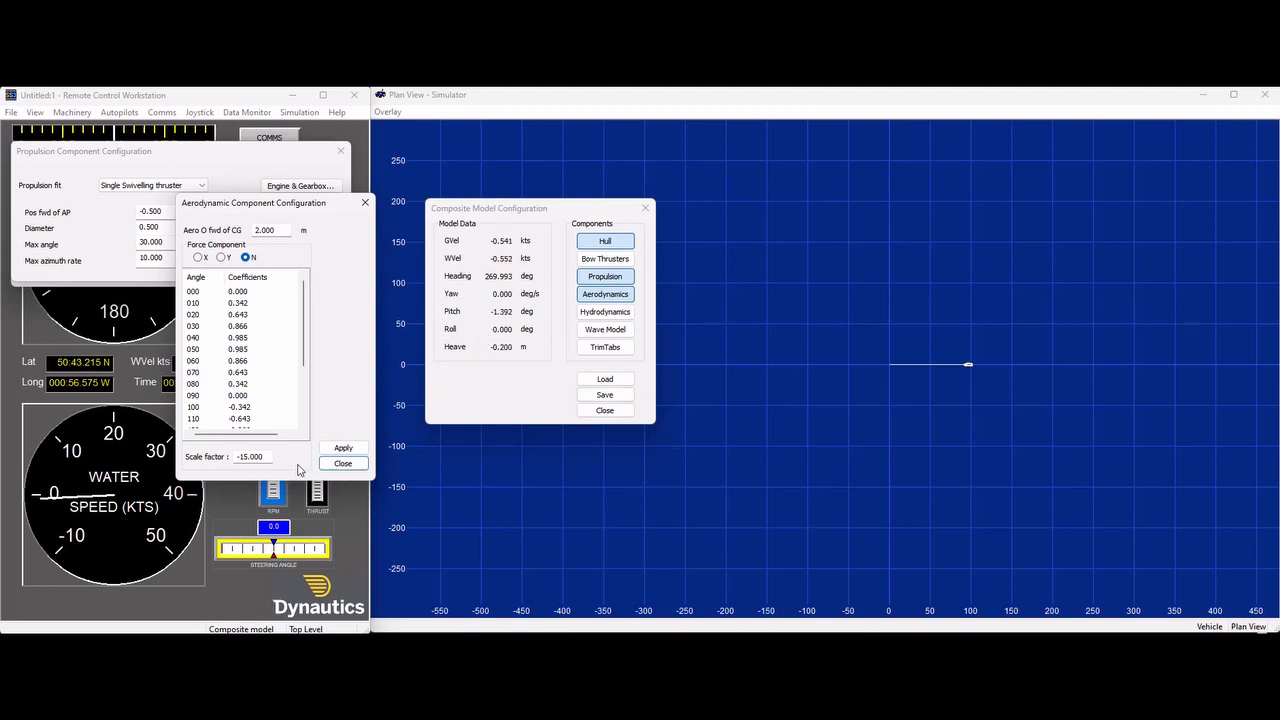
left_click(346, 465)
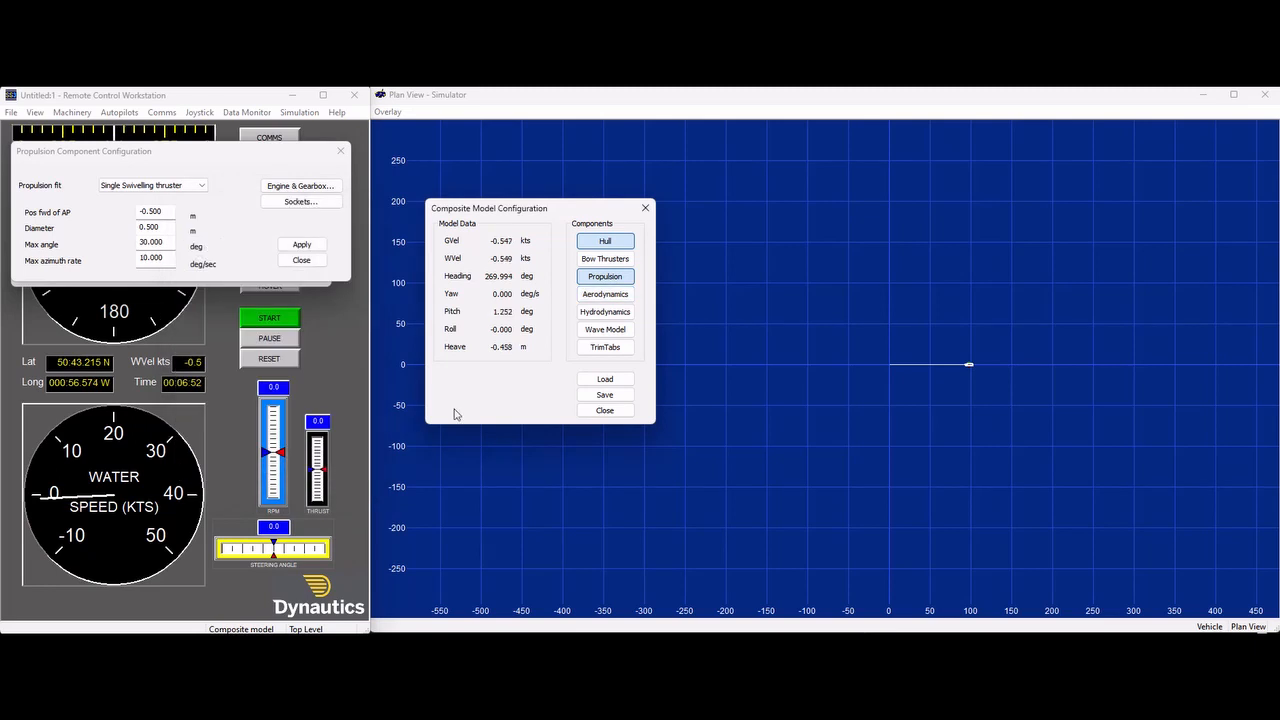
left_click(300, 261)
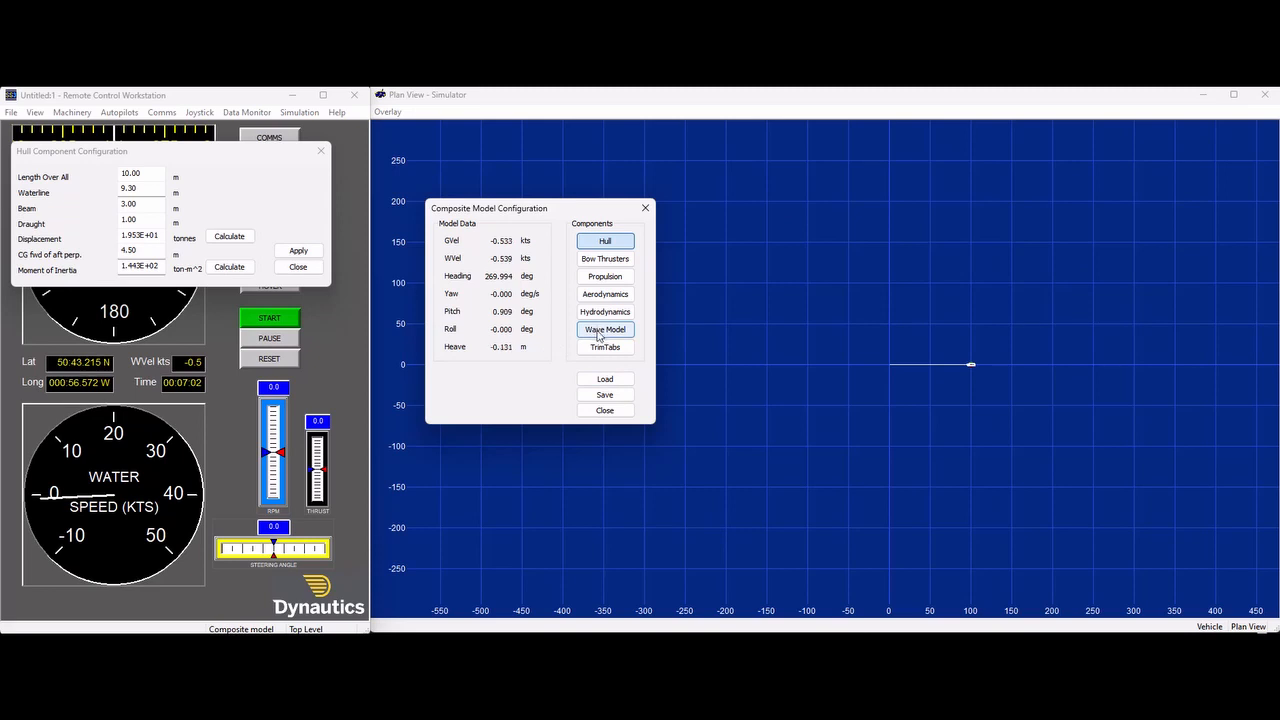
left_click(598, 334)
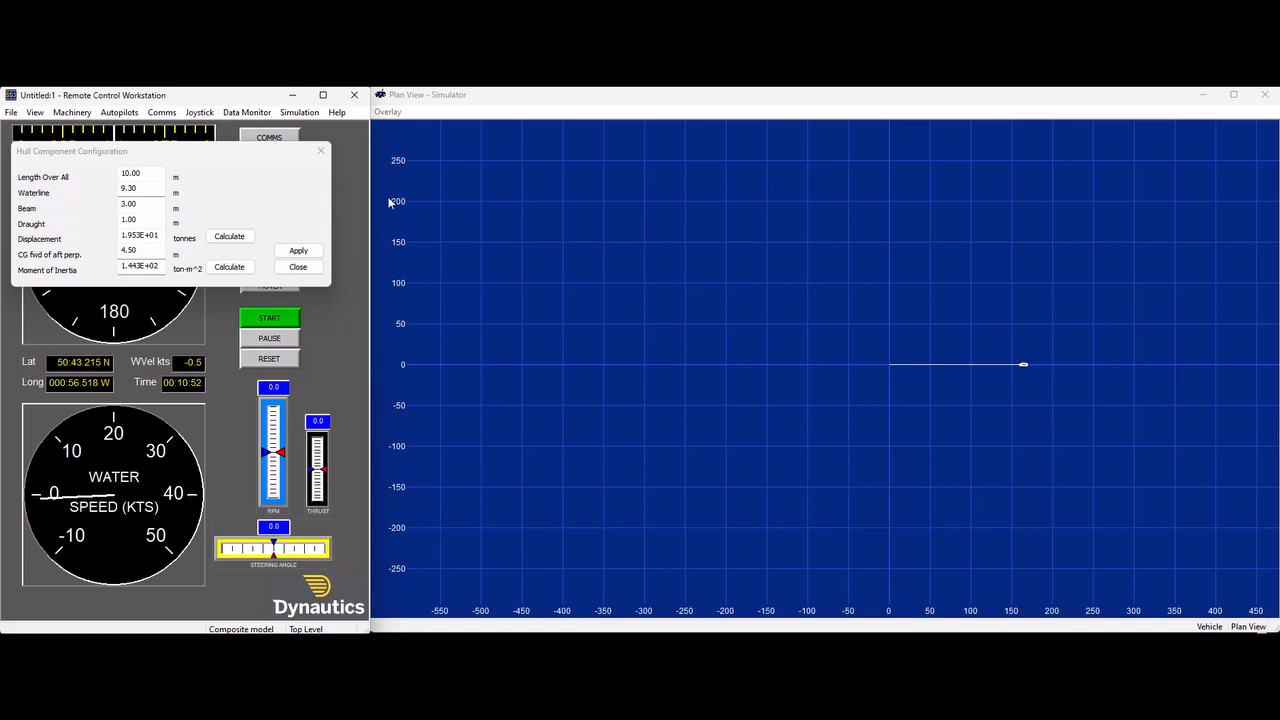
Open the vehicle sensor configuration and examine the detailed settings of GPS1 and Gyro1, including the GPS output interval
left_click(300, 113)
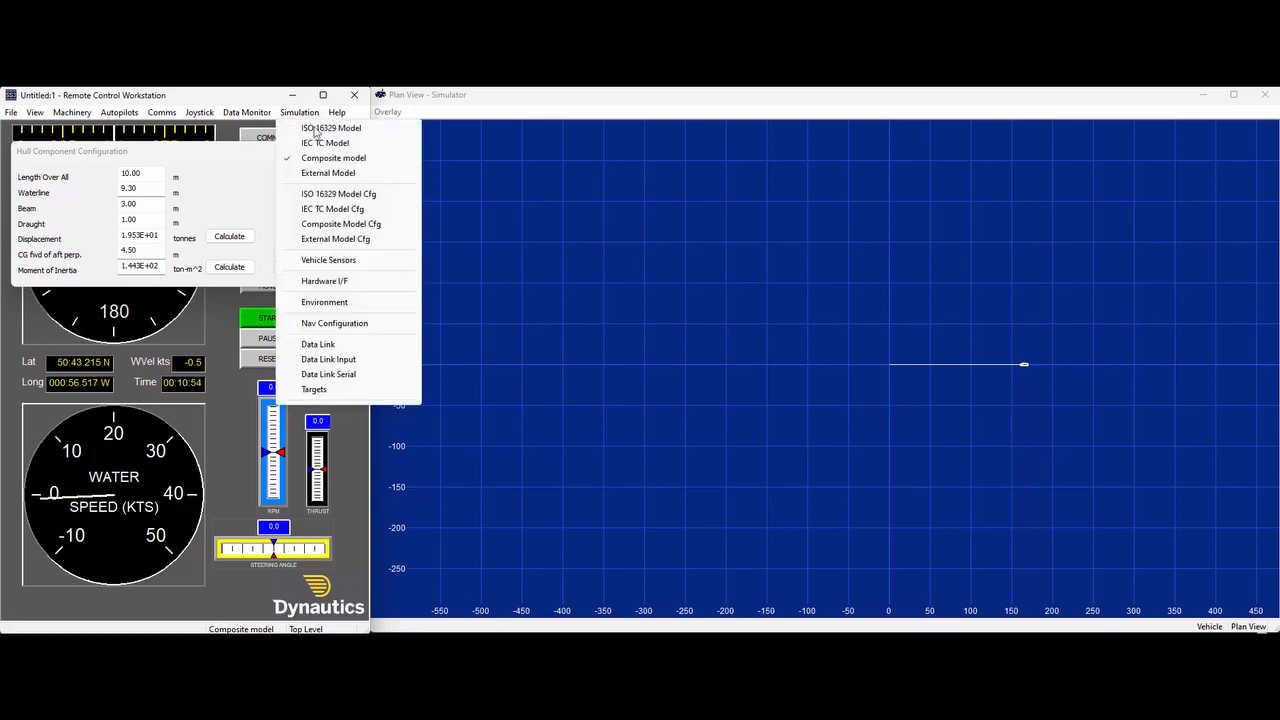
left_click(368, 260)
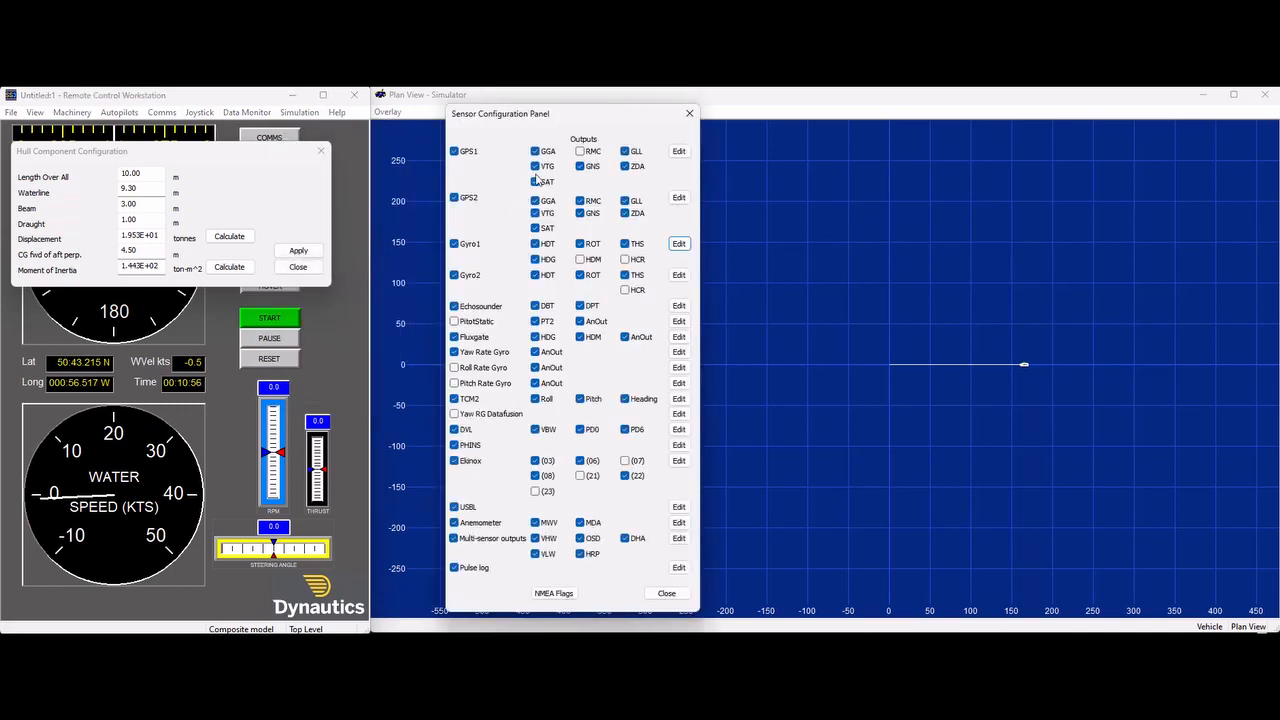
left_click(680, 153)
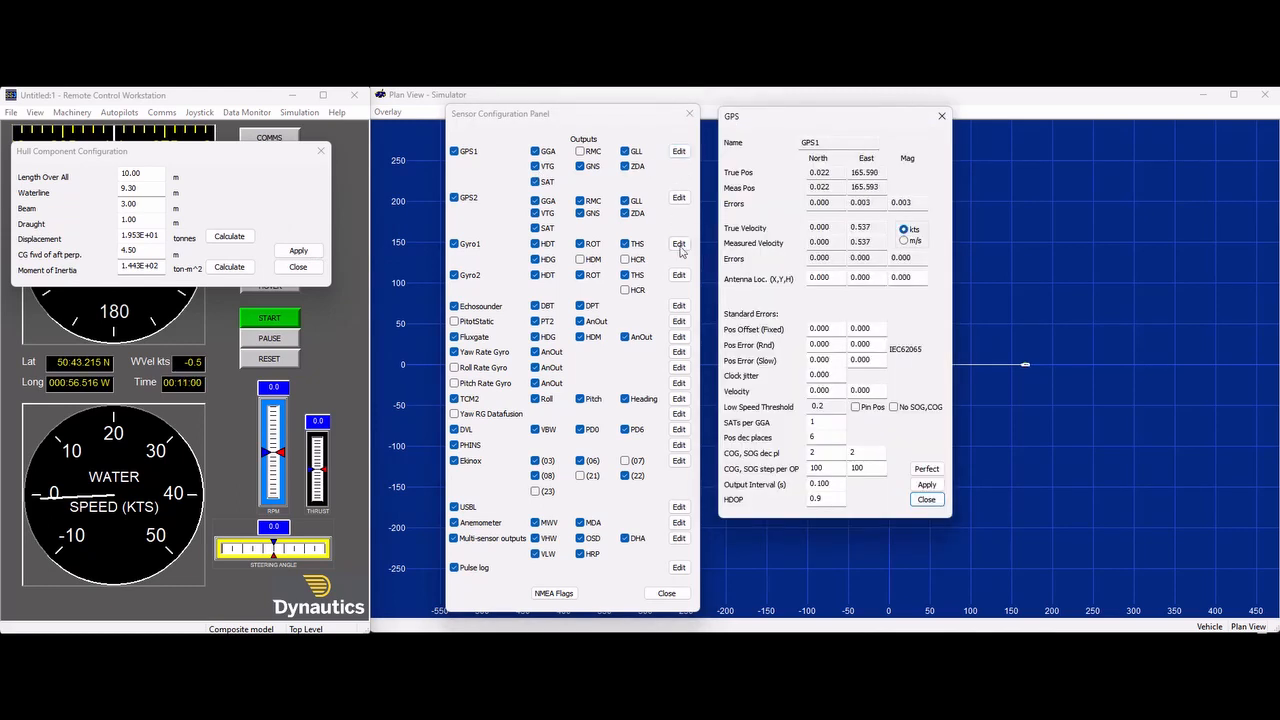
left_click(679, 244)
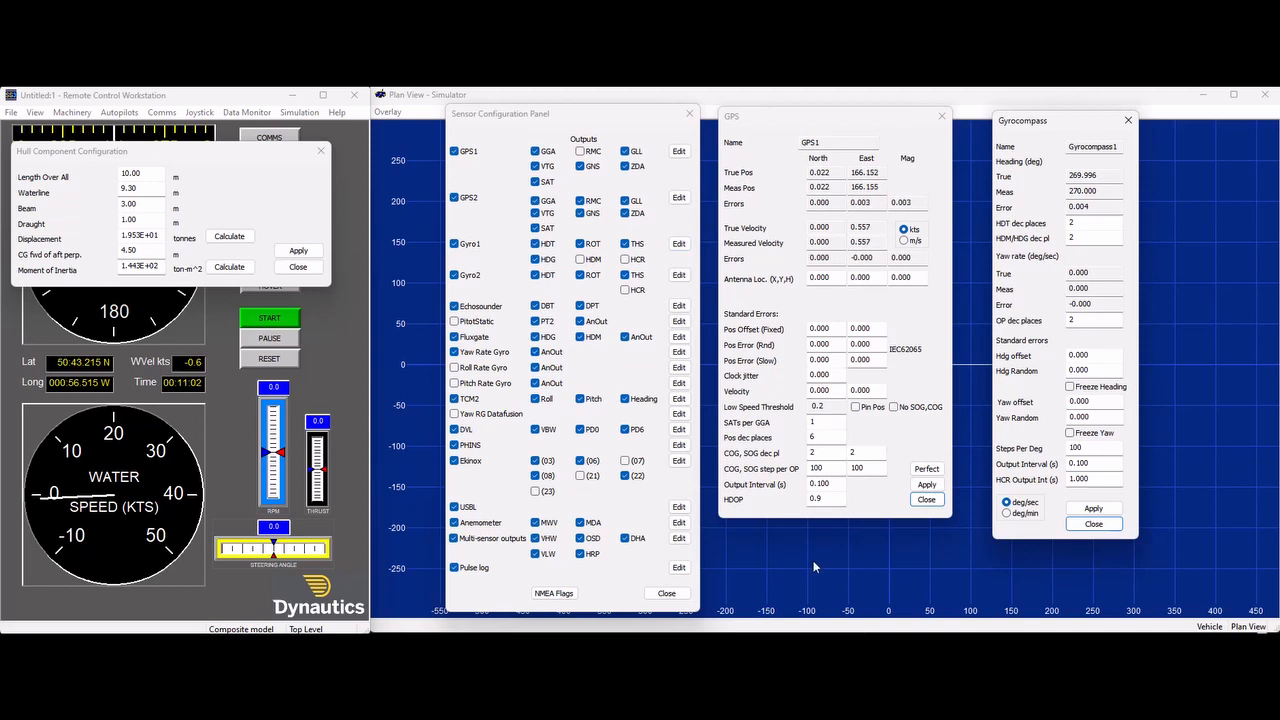
left_click(835, 484)
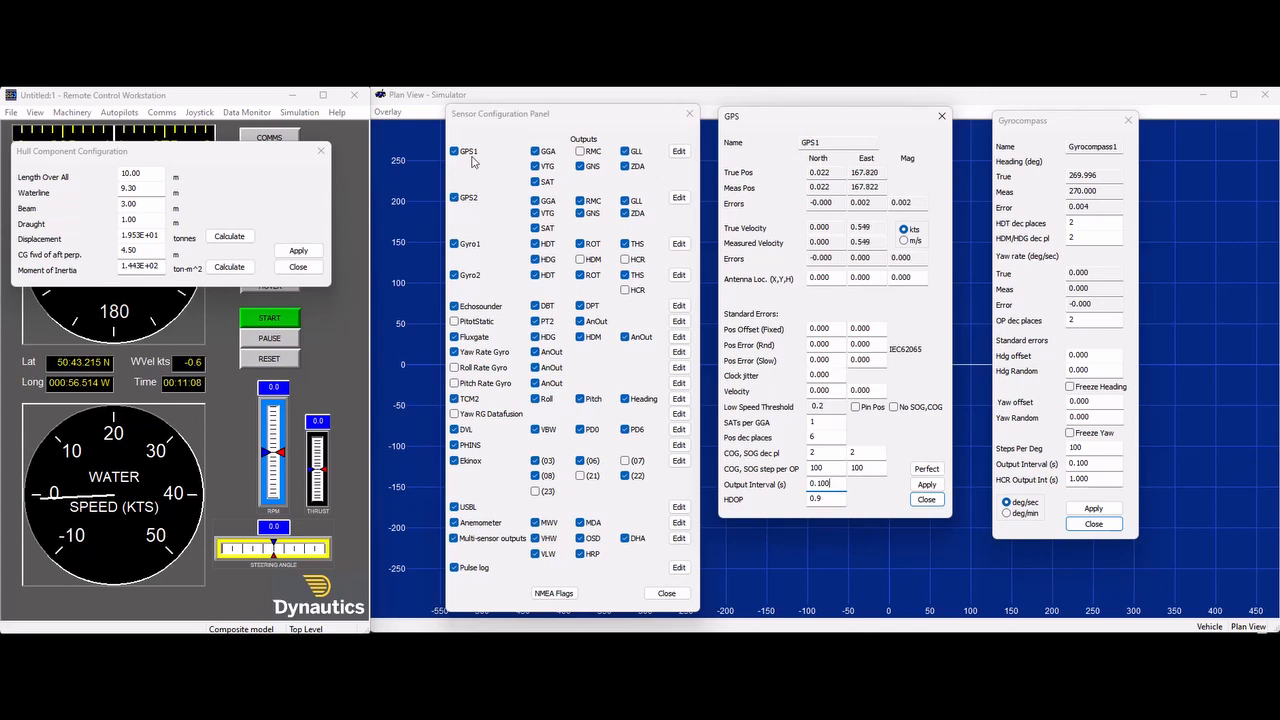
Limit the GPS1 outputs to RMC and the Gyro1 outputs to HDT and ROT, and close both sensors' detail settings
left_click(580, 151)
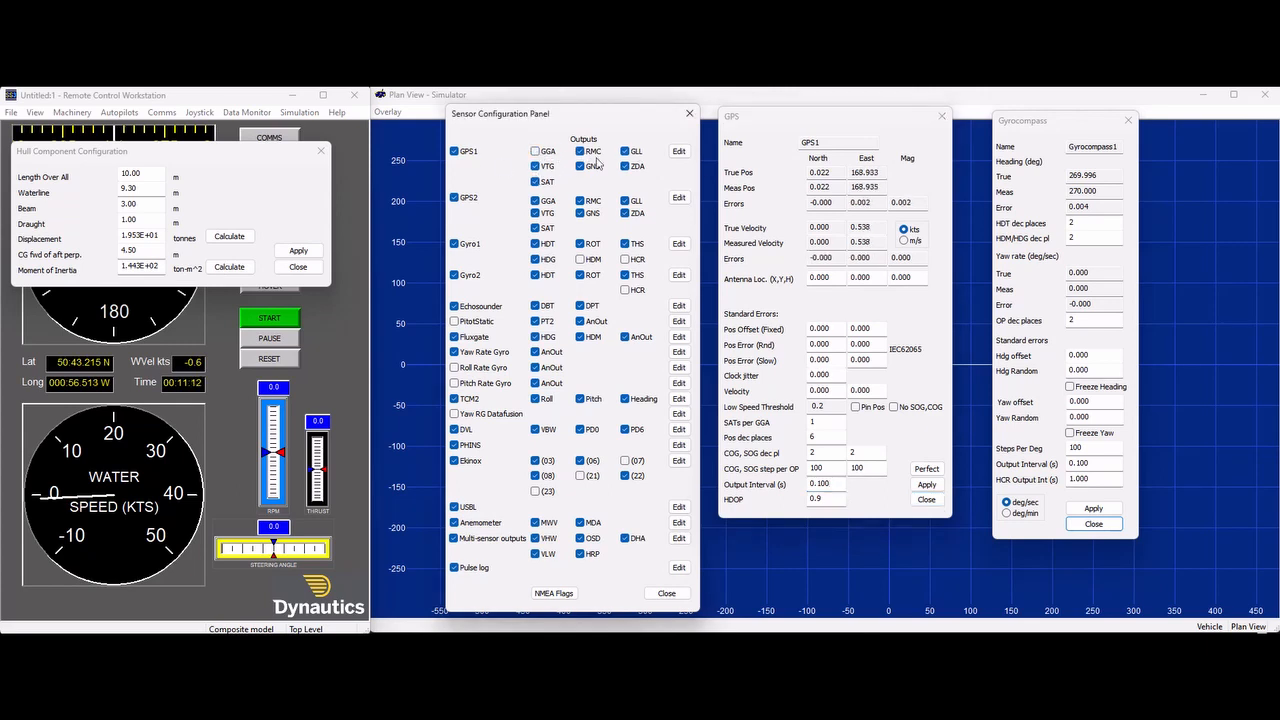
left_click(537, 180)
left_click(625, 166)
left_click(625, 151)
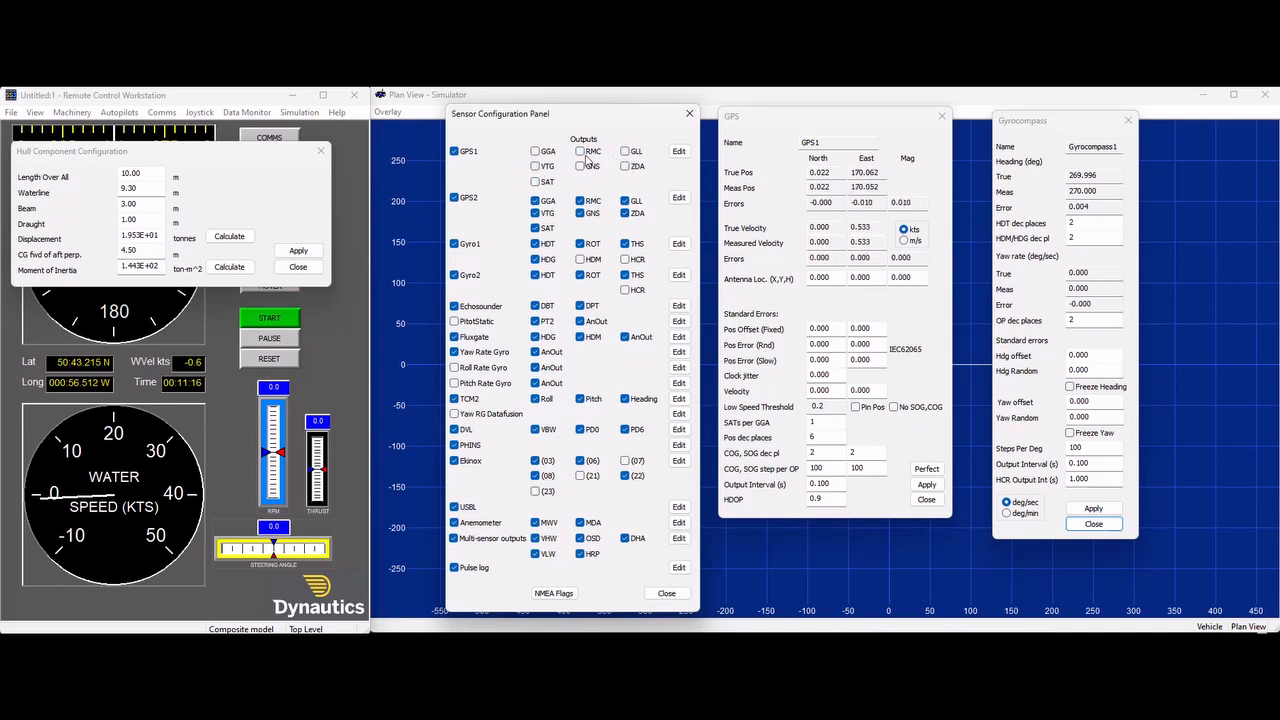
left_click(580, 151)
left_click(625, 243)
left_click(926, 499)
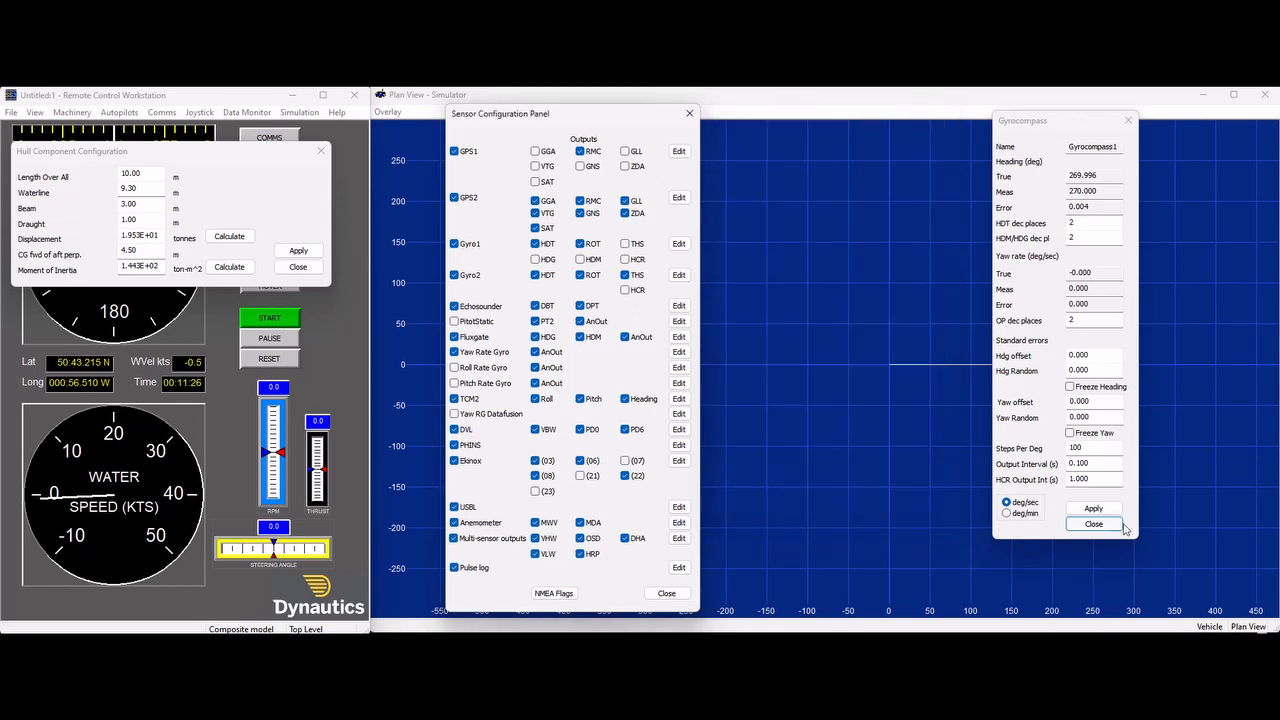
left_click(1117, 523)
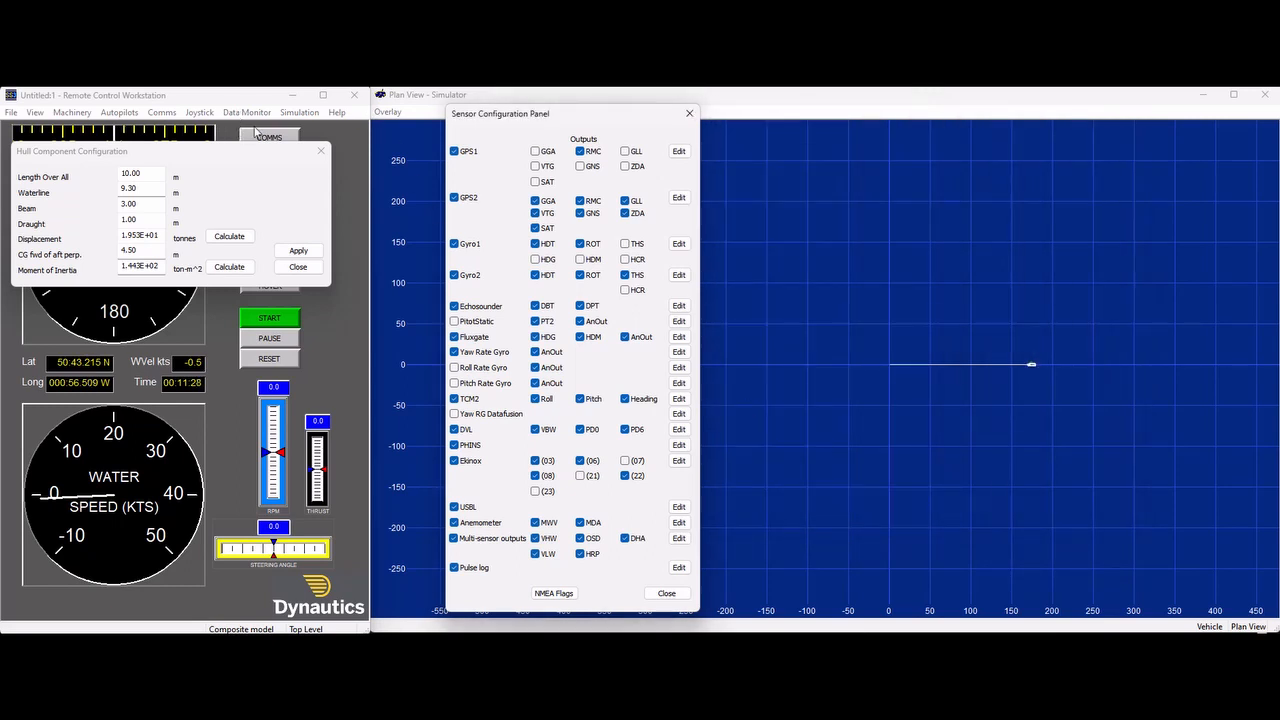
Open the serial NMEA navigation sensor interface and examine its transmitted sentences and available connection types
left_click(162, 112)
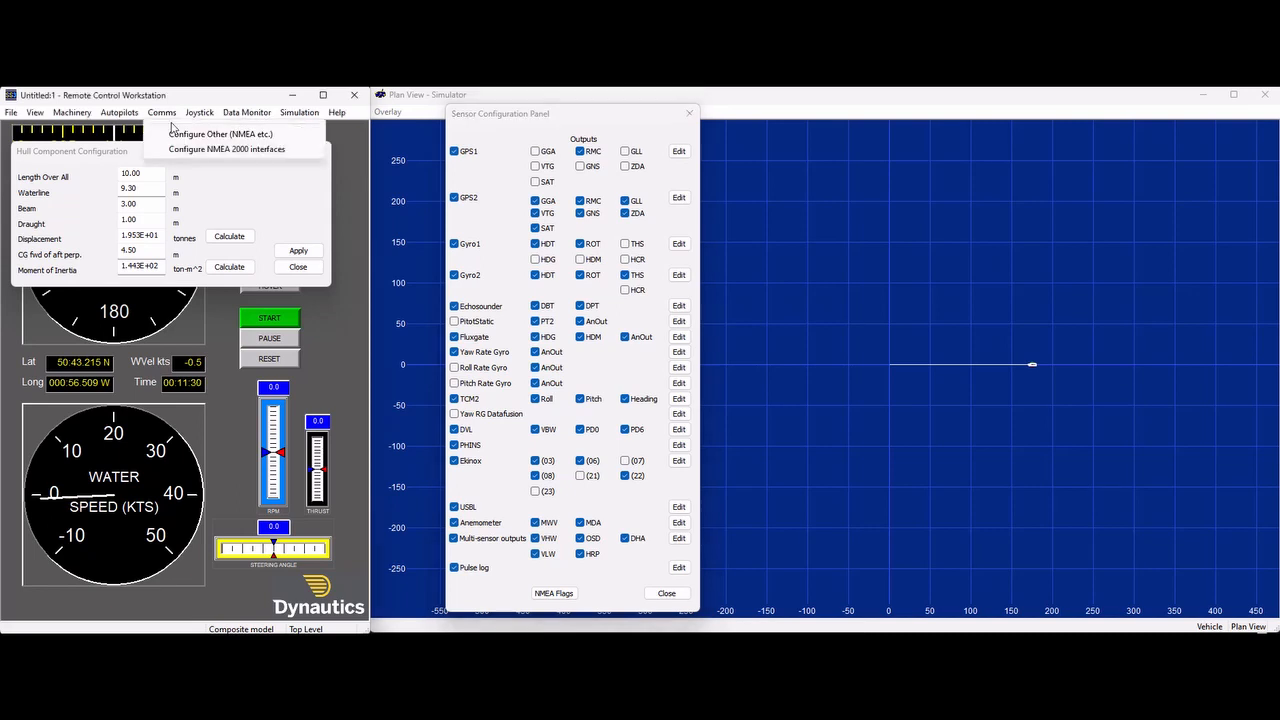
left_click(181, 136)
double_click(794, 185)
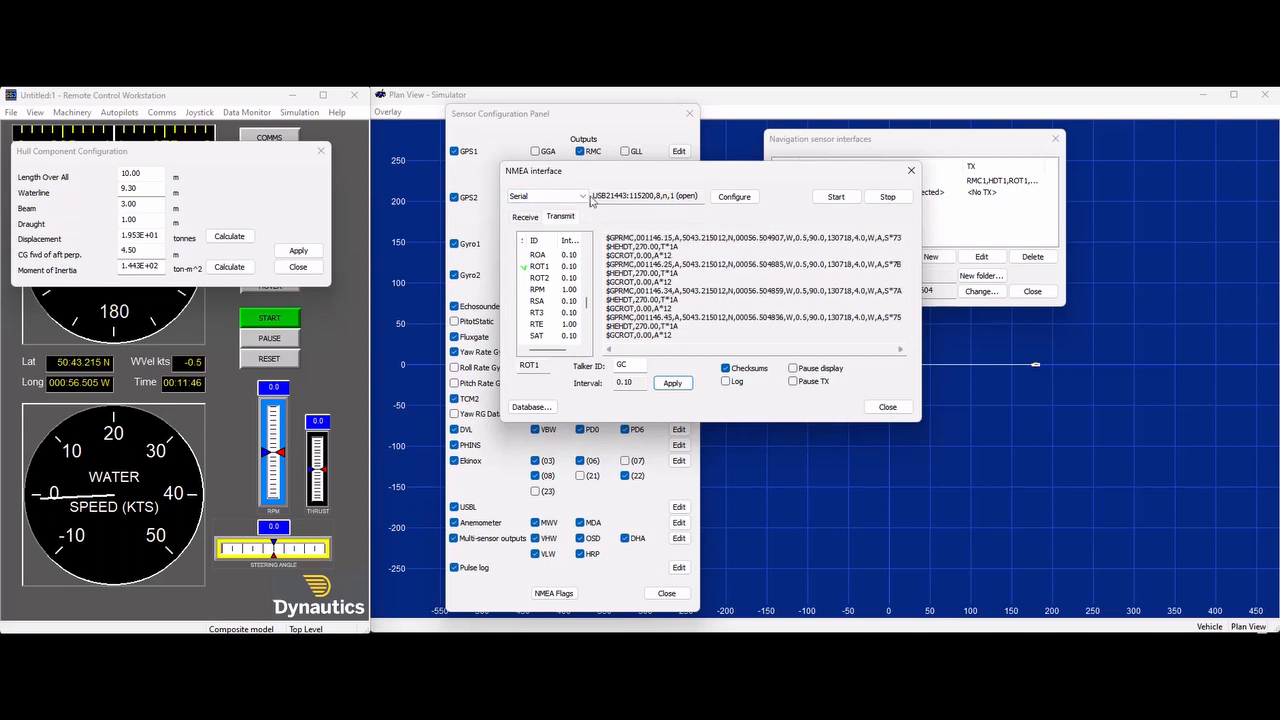
left_click(585, 197)
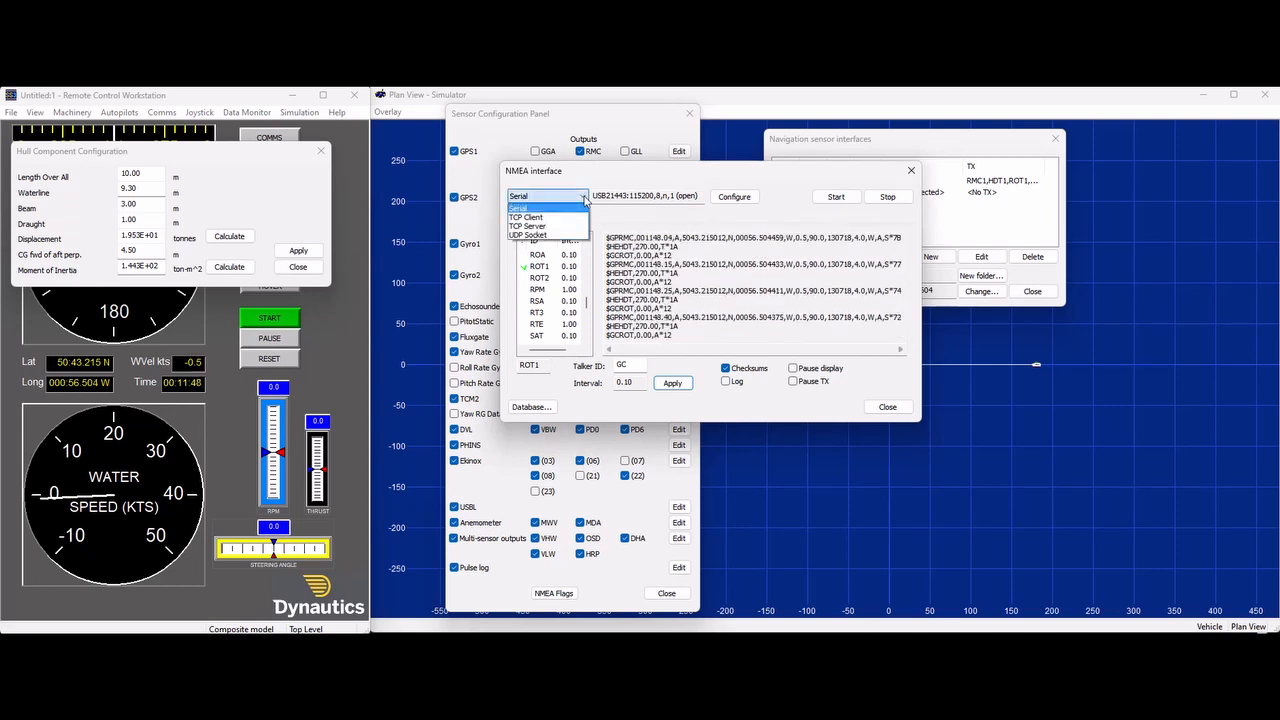
left_click(637, 170)
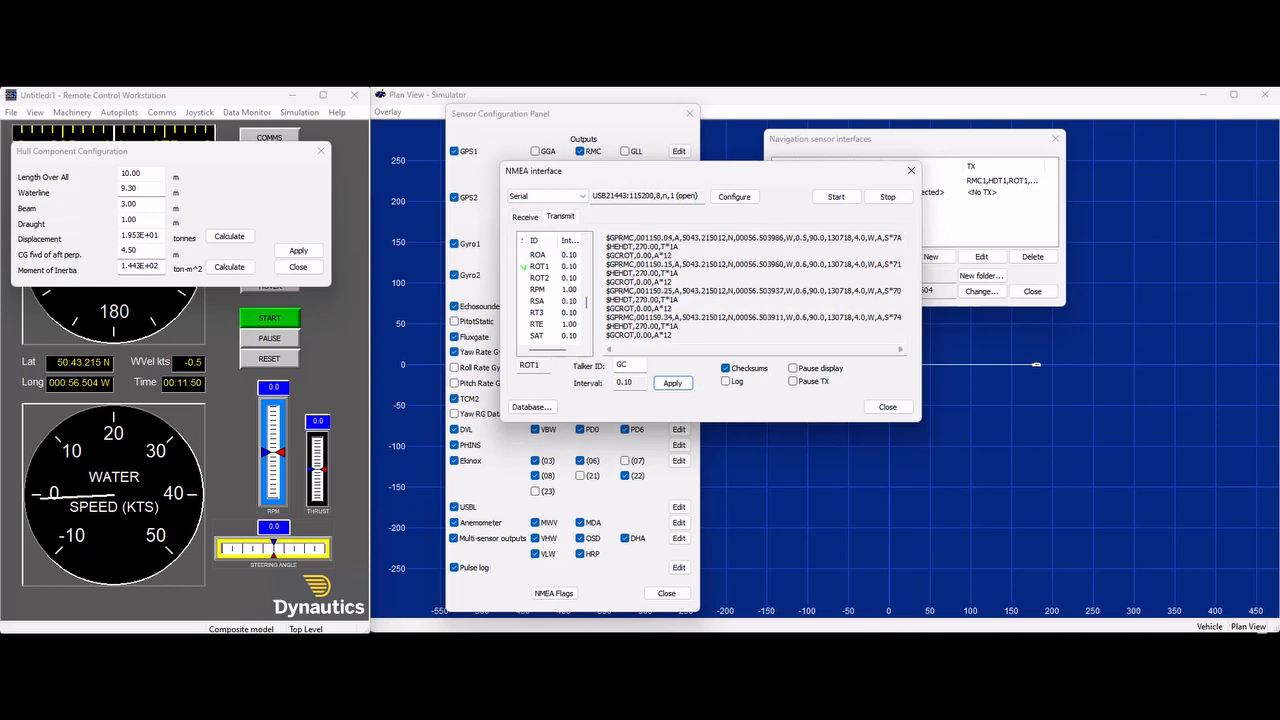
left_click(888, 408)
left_click(172, 114)
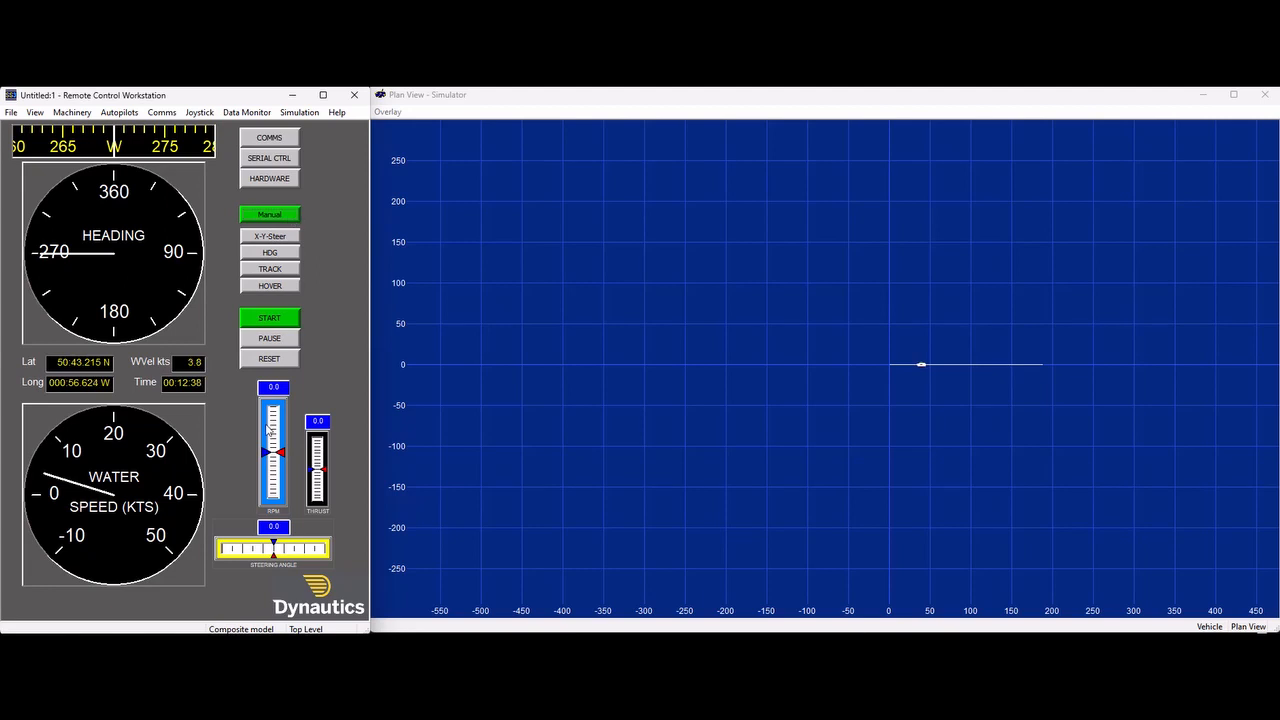
Set the vessel's RPM demand to 100.0 under manual control
left_click_drag(268, 430, 270, 405)
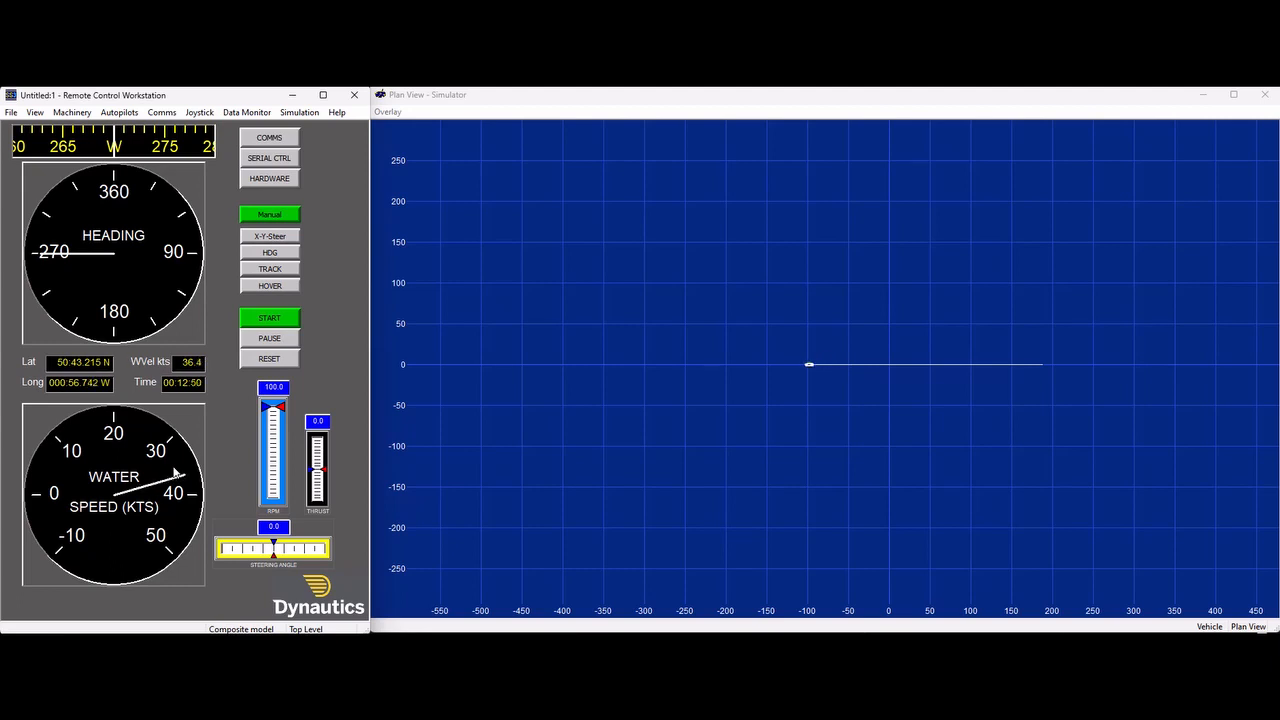
Reduce the RPM demand to 49.9 and apply a starboard steering angle to turn the vessel in a circle
left_click_drag(297, 399, 289, 427)
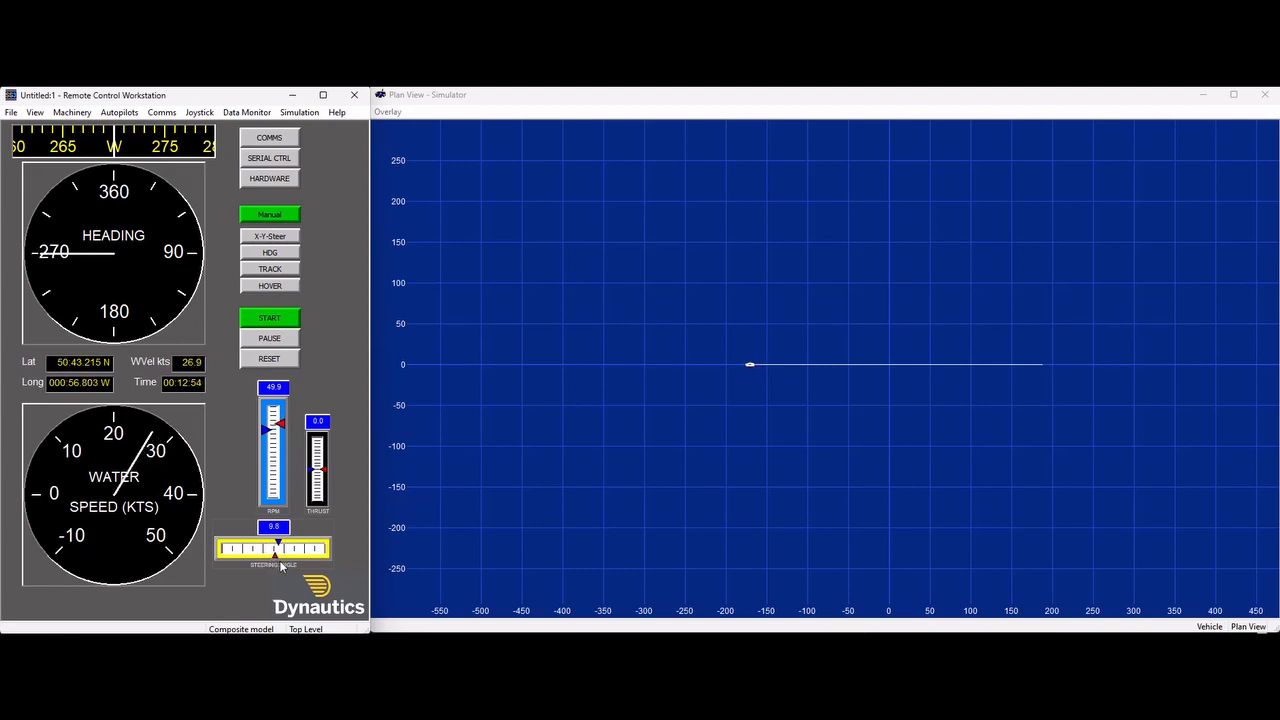
left_click_drag(276, 555, 325, 562)
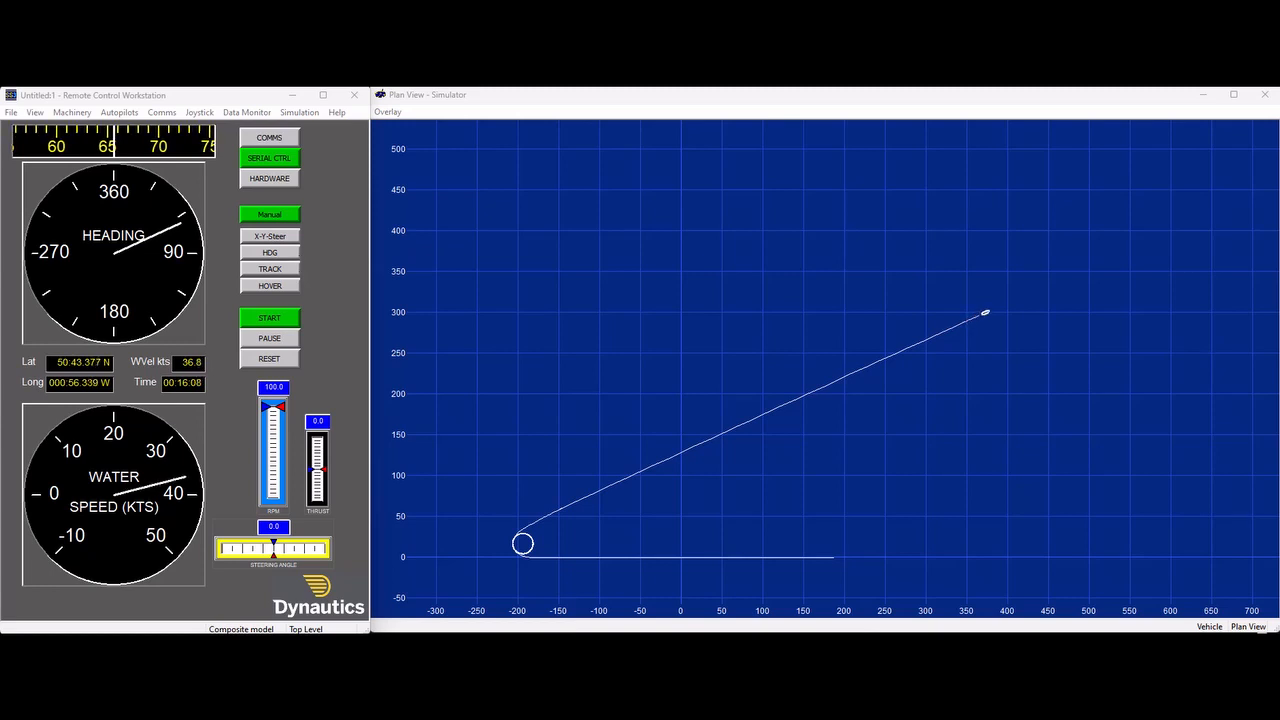
Open the CAM matrix and examine how the axis inputs are allocated to the Rudder Angle % and Engine RPM % sockets
left_click(74, 114)
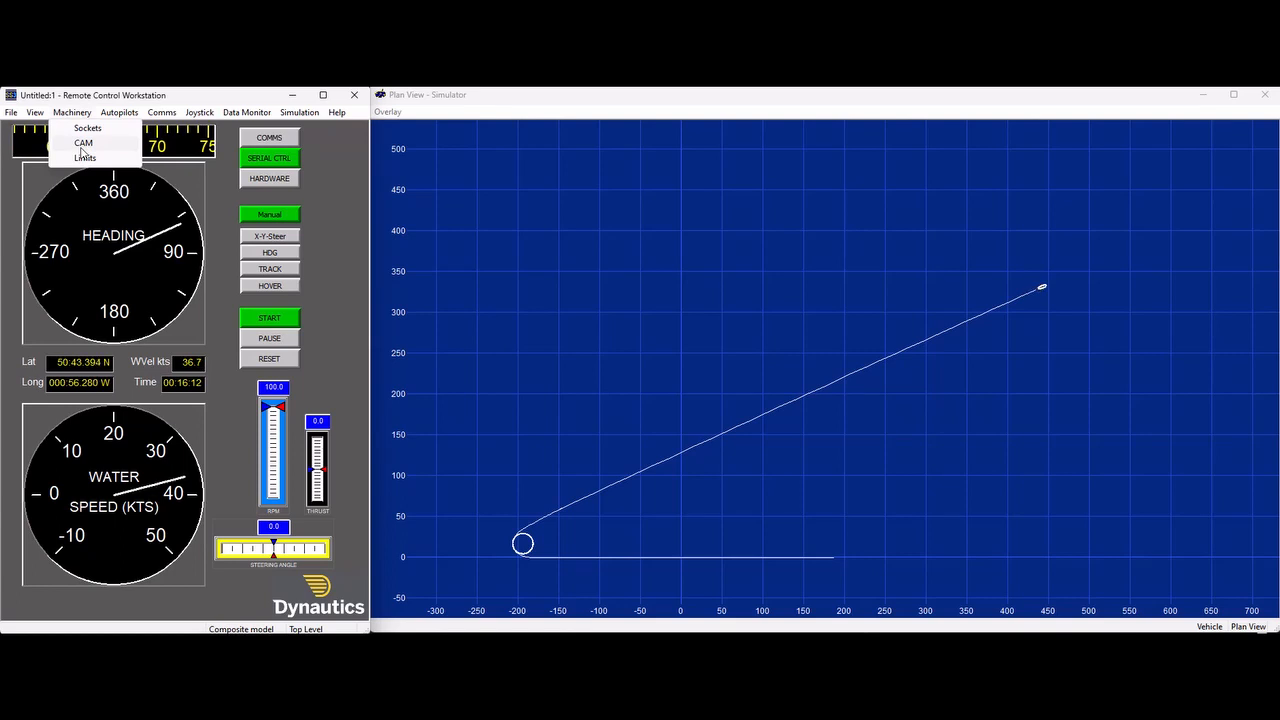
left_click(83, 145)
left_click_drag(86, 136, 599, 116)
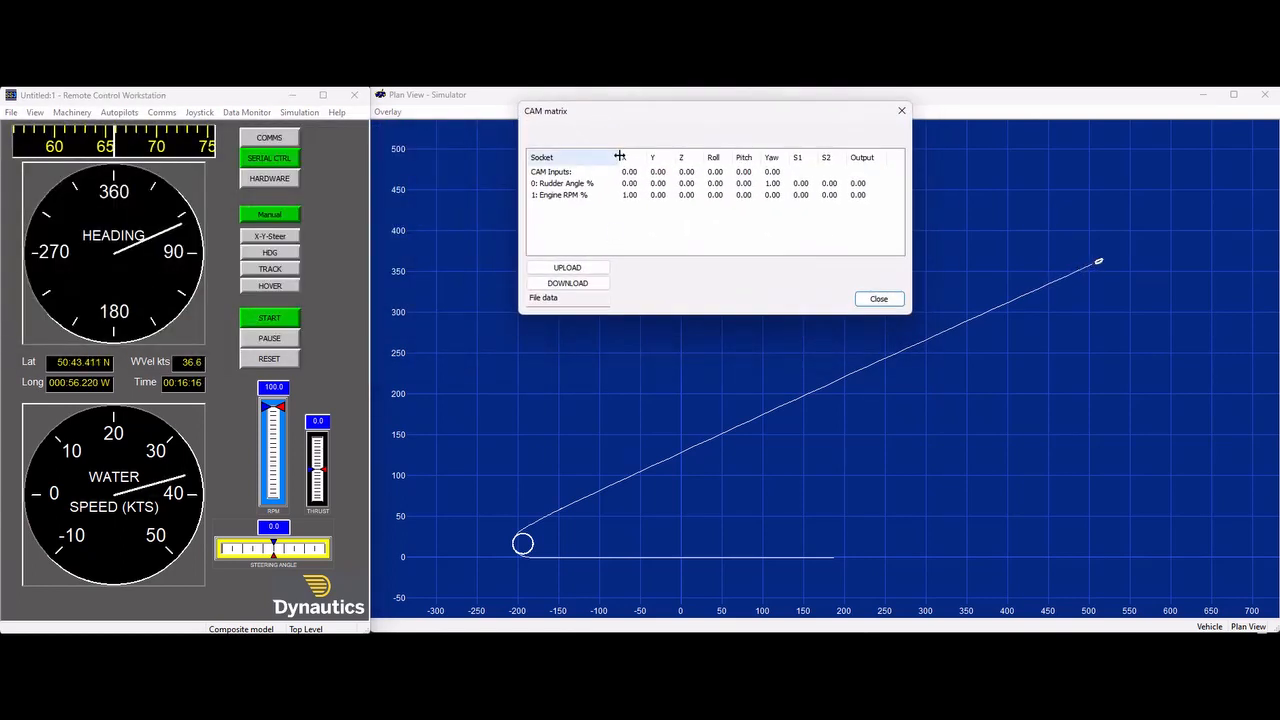
left_click(570, 186)
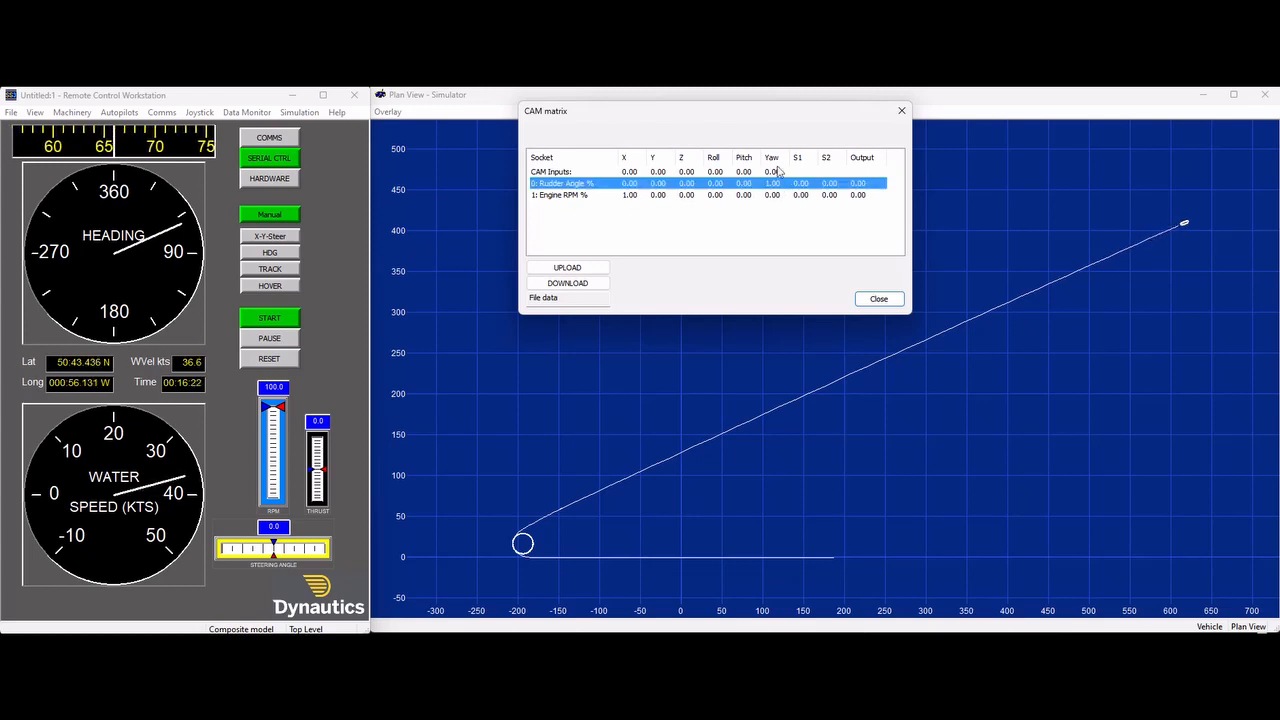
left_click(550, 196)
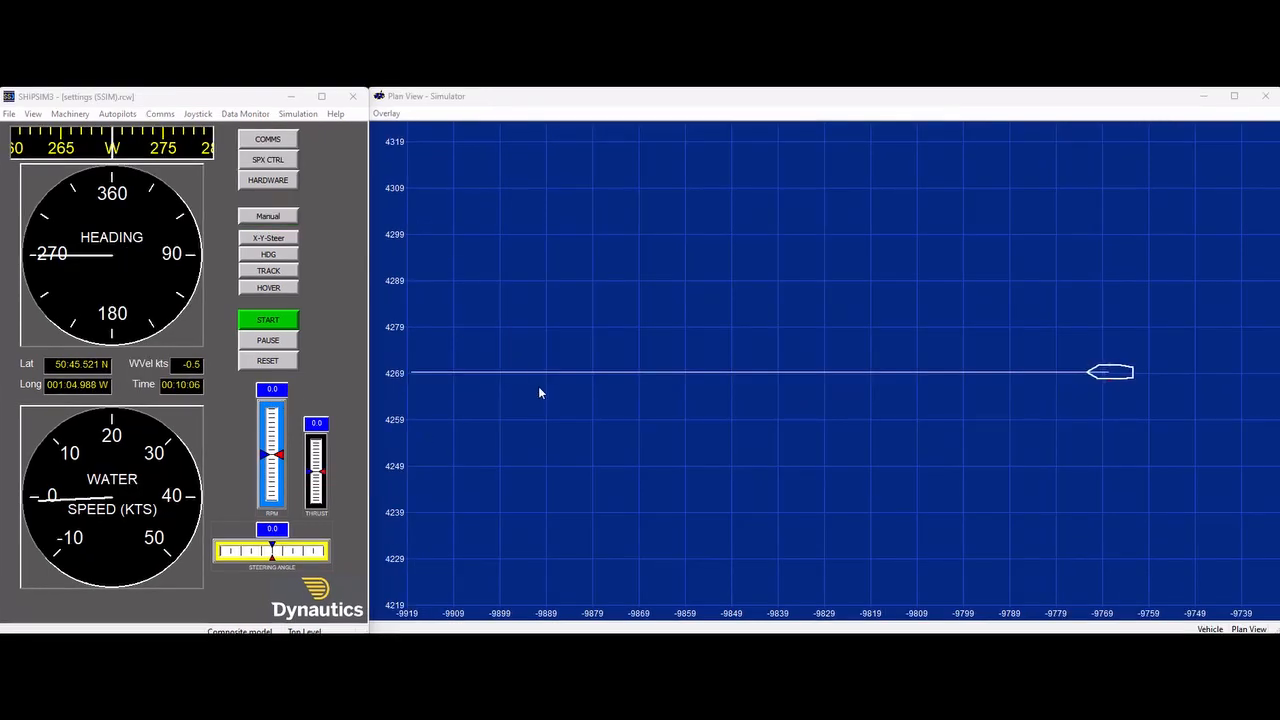
Open the simulation's environment settings and examine the tide schedule entries starting at 0:00:00 and 1:00:00
left_click(293, 115)
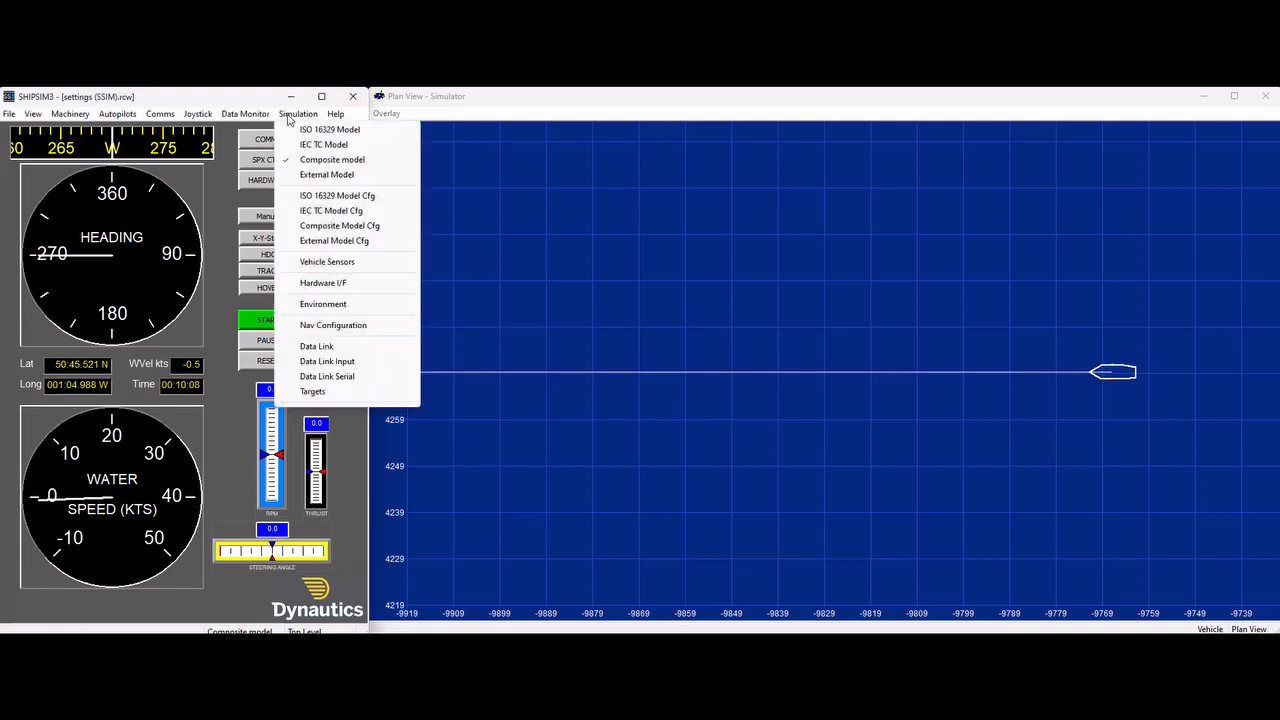
left_click(324, 304)
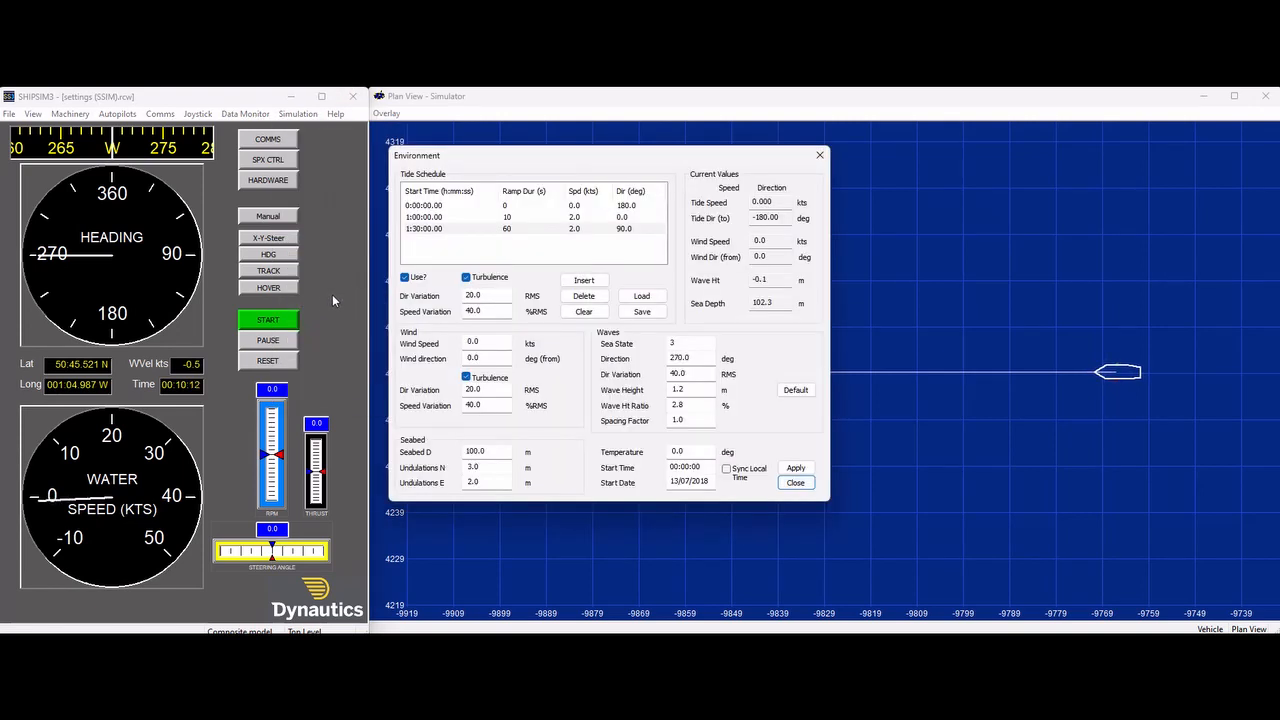
left_click(497, 206)
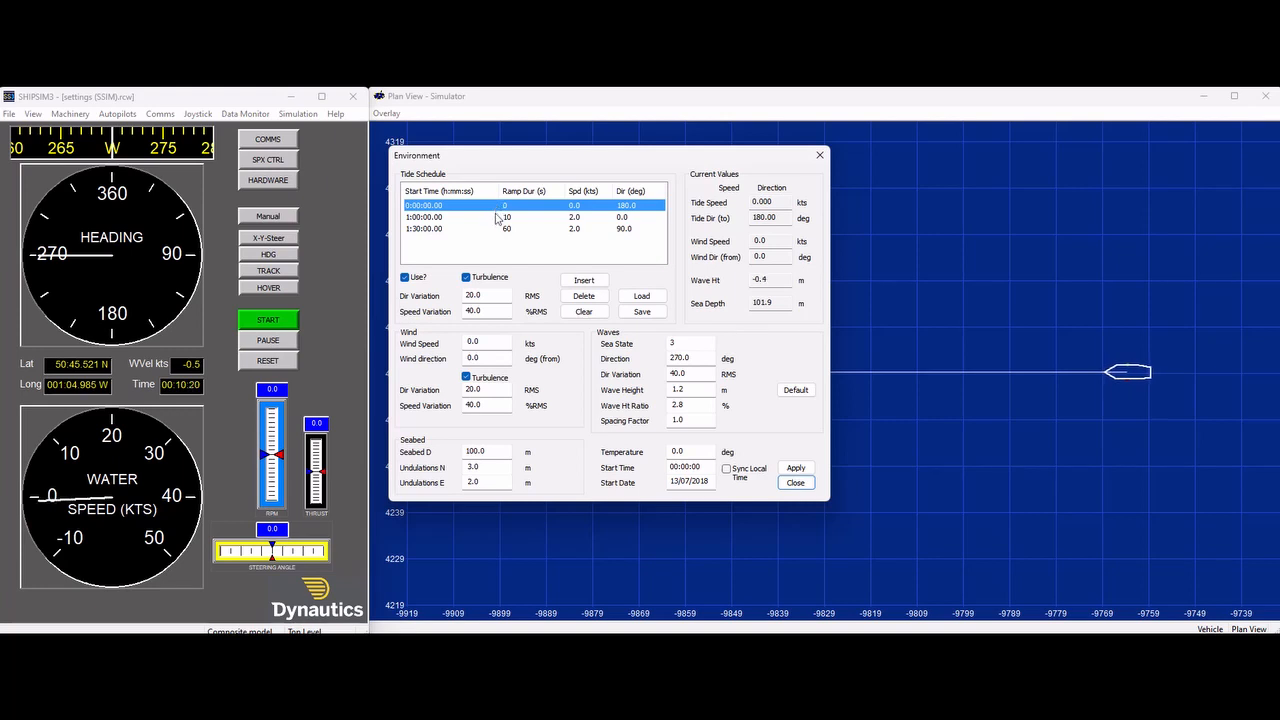
left_click(497, 217)
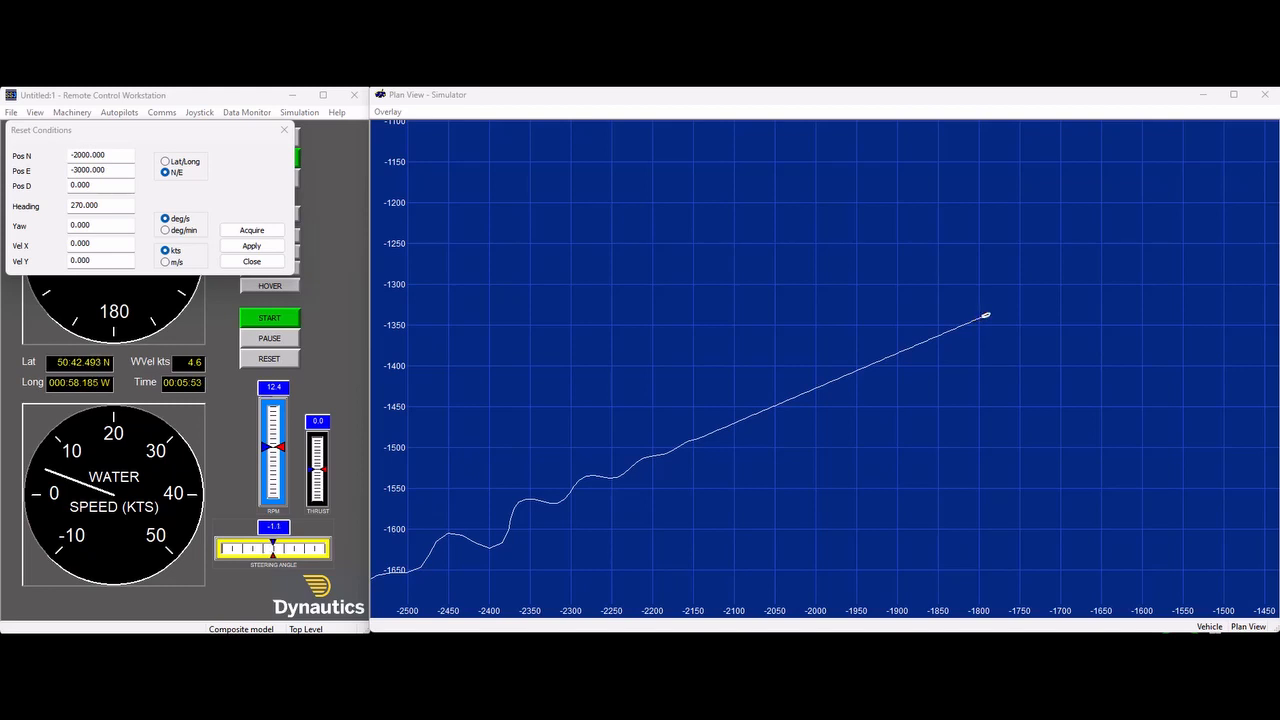
Switch to the H Scientific Ship Sim Viewer to view the vessel on the chart and in the 3D scene
key("alt+Tab")
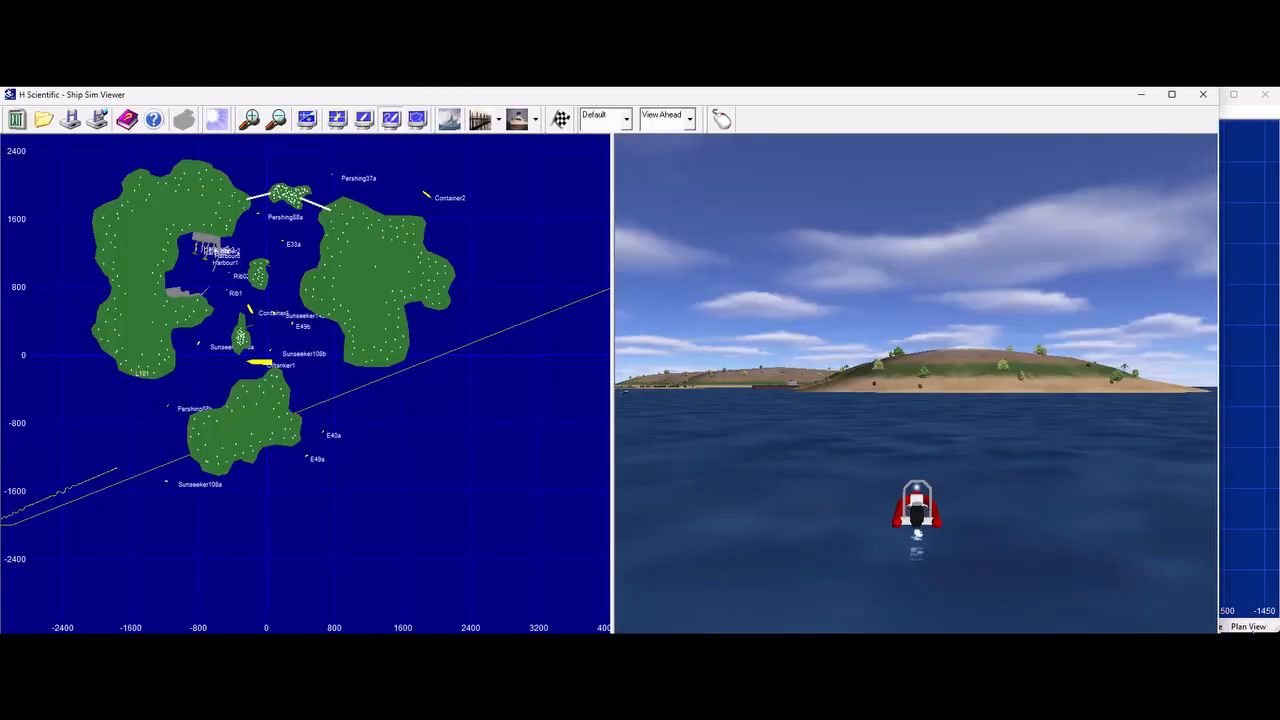